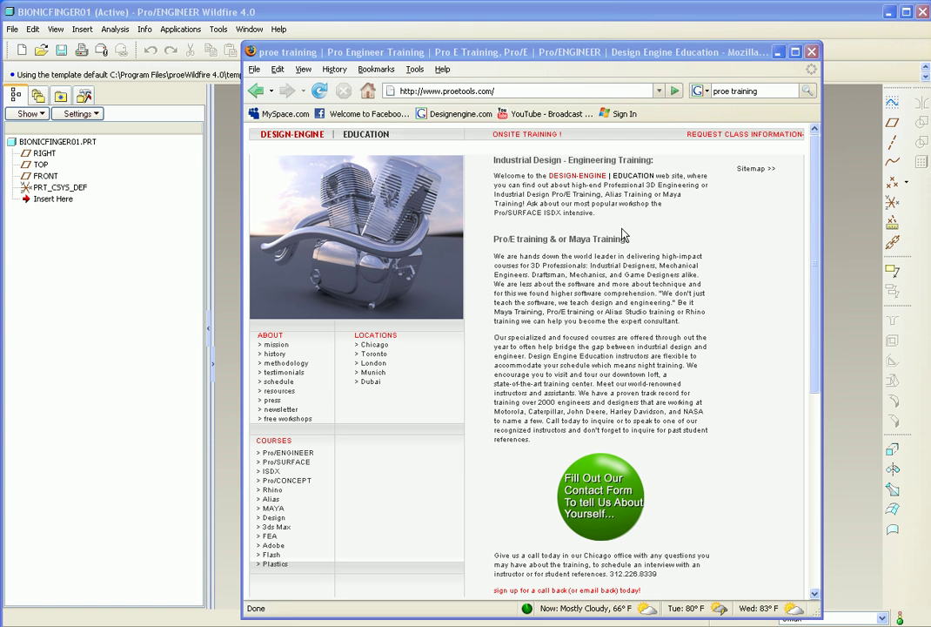
# Move the training website's browser window aside and minimize it to switch to the BIONICFINGER01 part in Pro/ENGINEER
pyautogui.moveTo(562, 55); pyautogui.dragTo(583, 53)
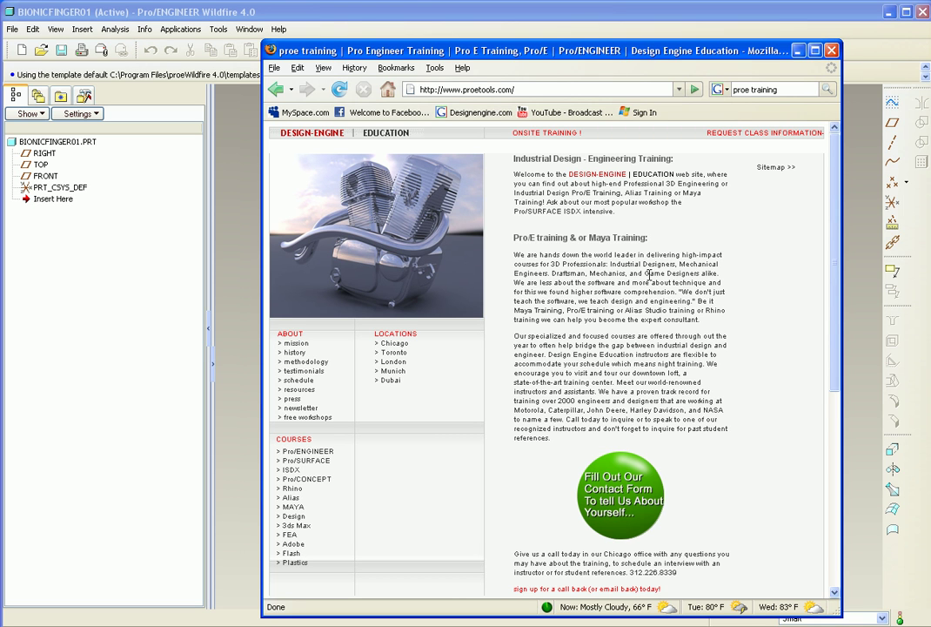
pyautogui.click(798, 50)
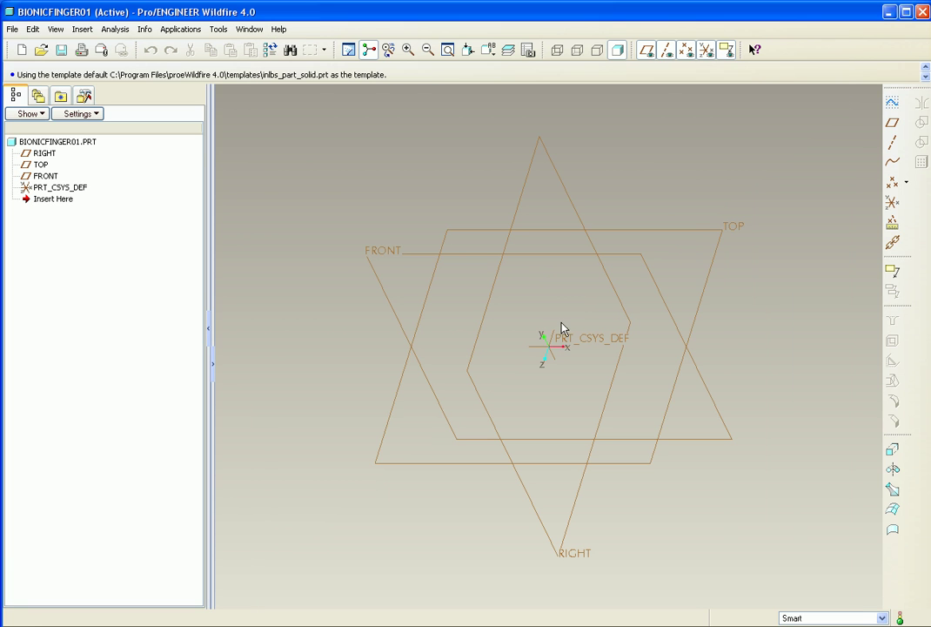
# Sketch a rectangle about 158.7 by 55.2 on the TOP plane with one corner at the origin, and finish the sketch
pyautogui.click(710, 272)
pyautogui.click(894, 124)
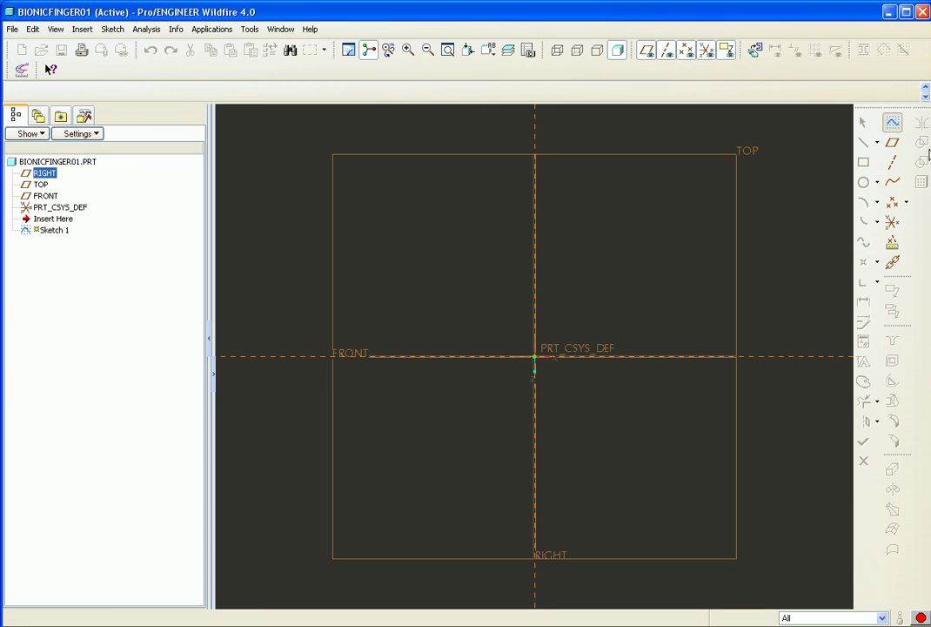
pyautogui.click(883, 164)
pyautogui.click(545, 313)
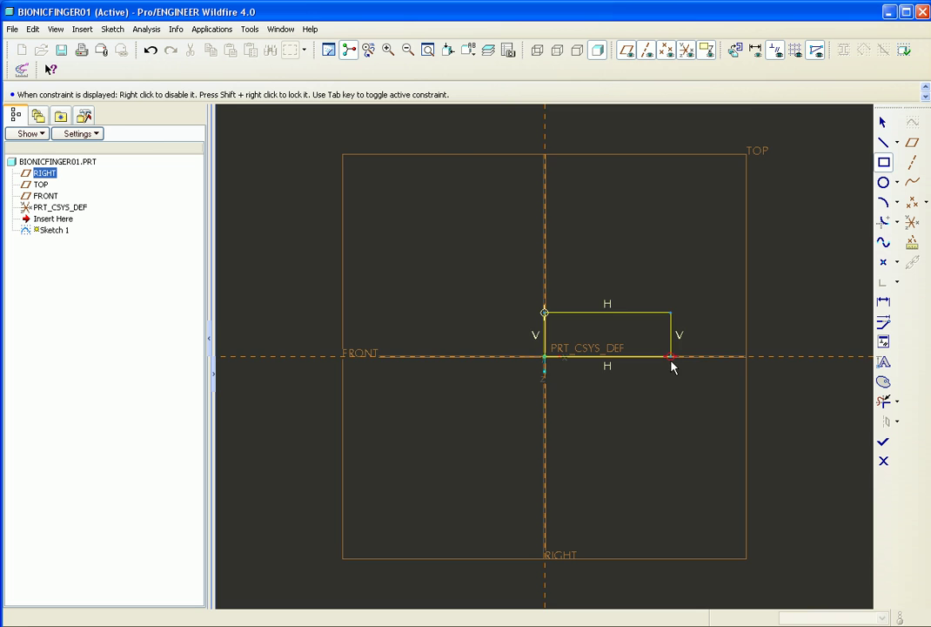
pyautogui.click(671, 357)
pyautogui.middleClick(678, 412)
pyautogui.scroll(-3, 631, 385)
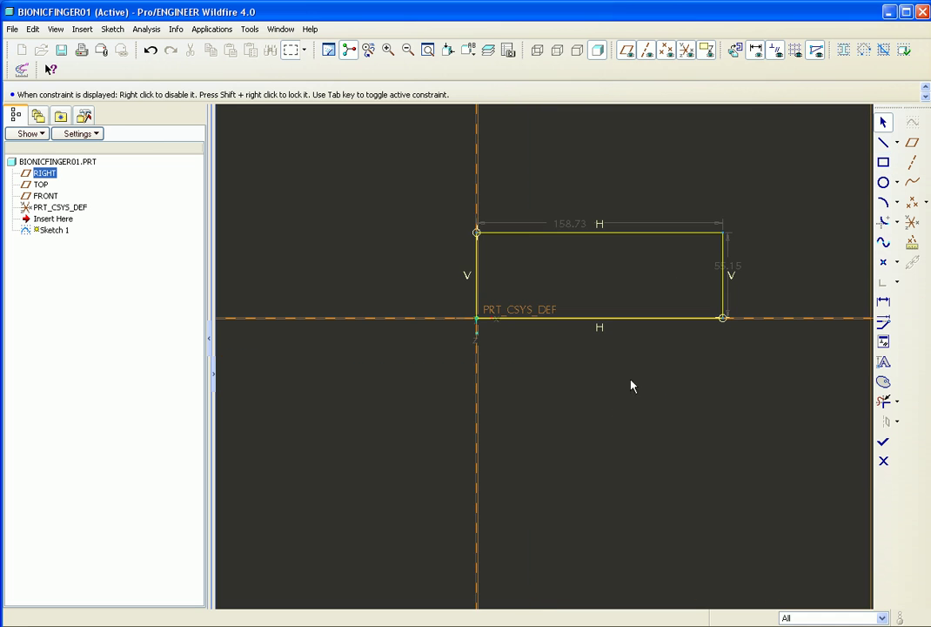
pyautogui.click(884, 443)
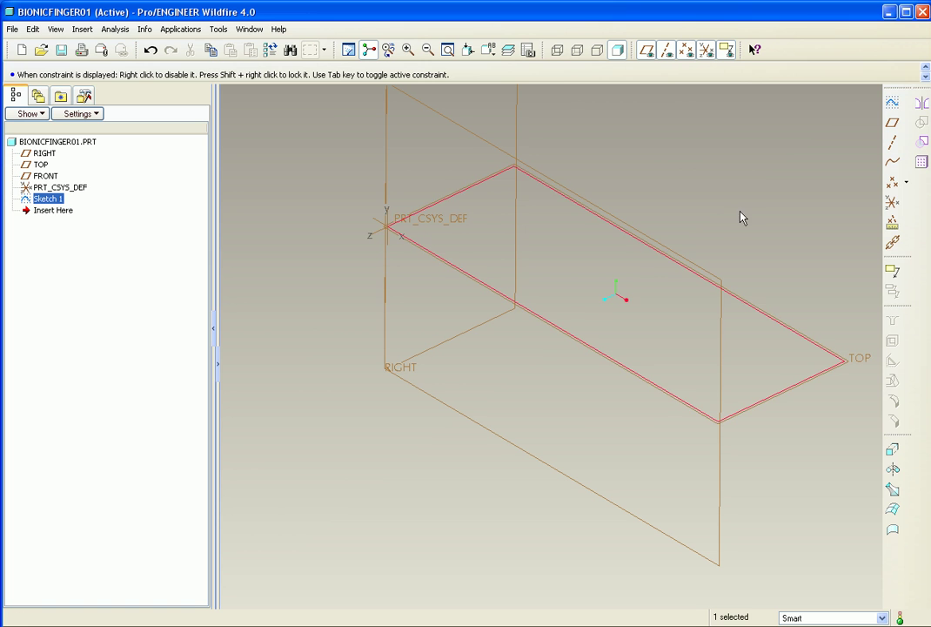
# Start a second sketch on the same plane and draw a three-point arched spline from the origin to the rectangle's far short edge
pyautogui.click(742, 217)
pyautogui.click(896, 107)
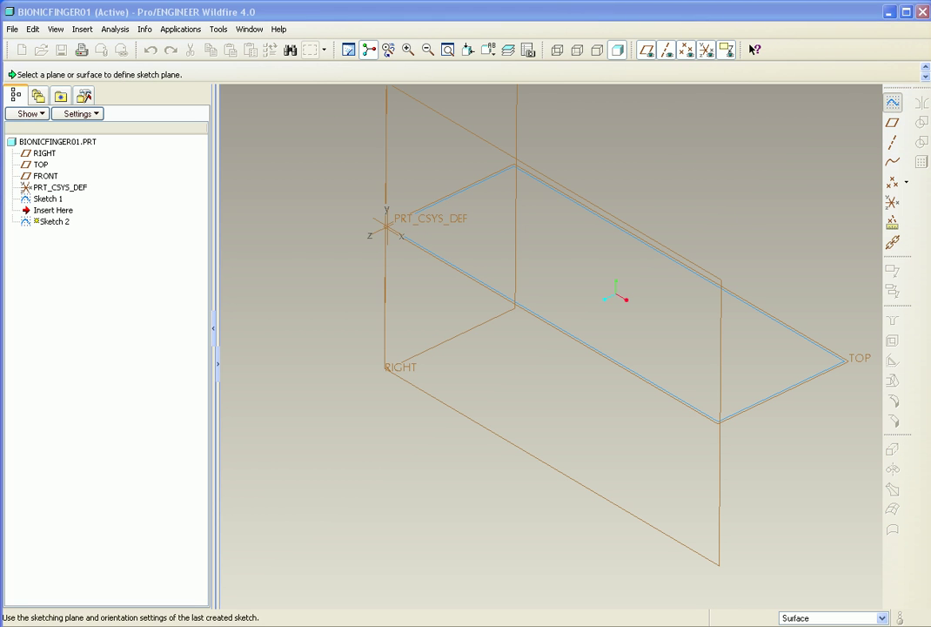
pyautogui.click(488, 289)
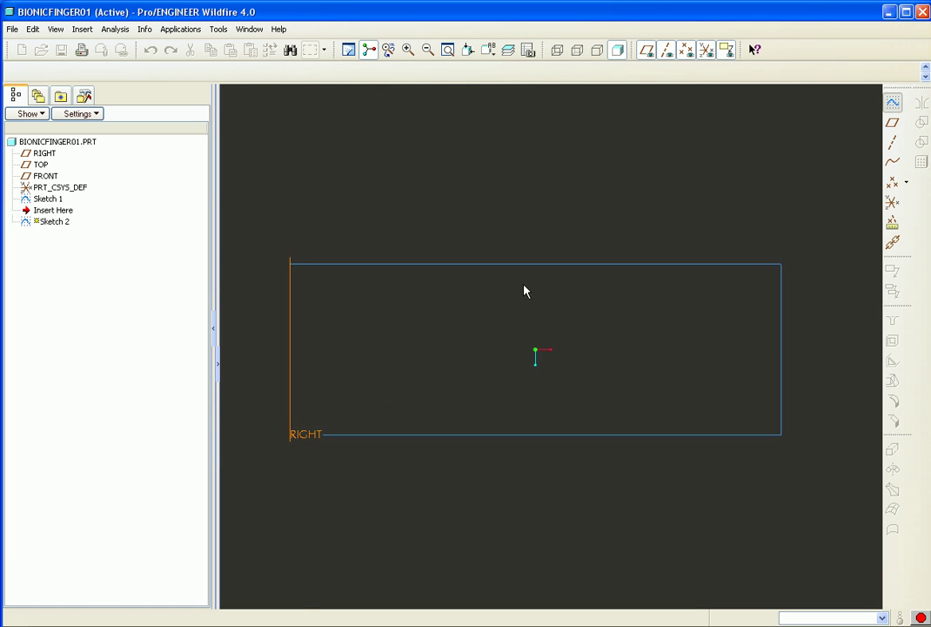
pyautogui.click(884, 242)
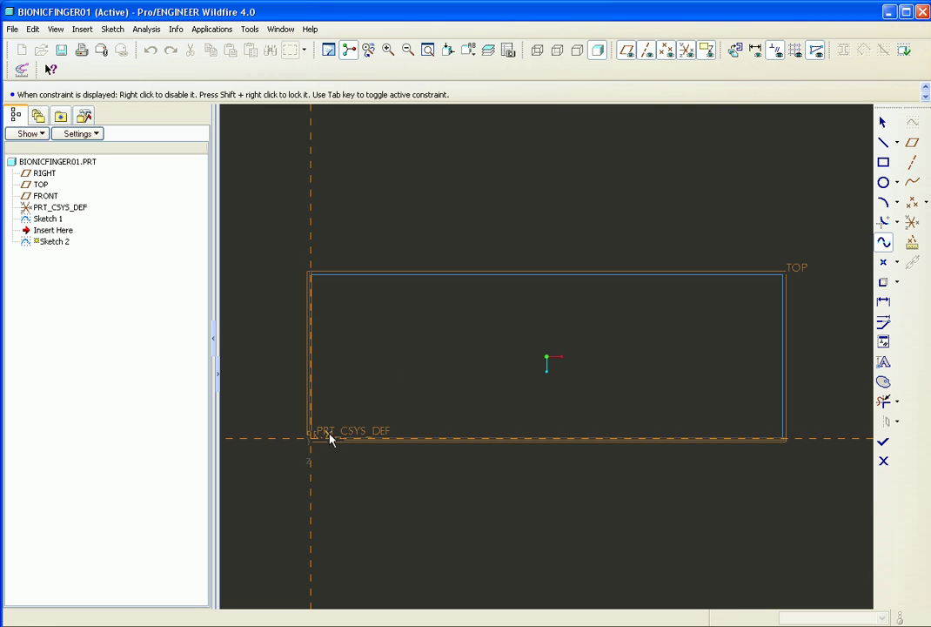
pyautogui.click(446, 273)
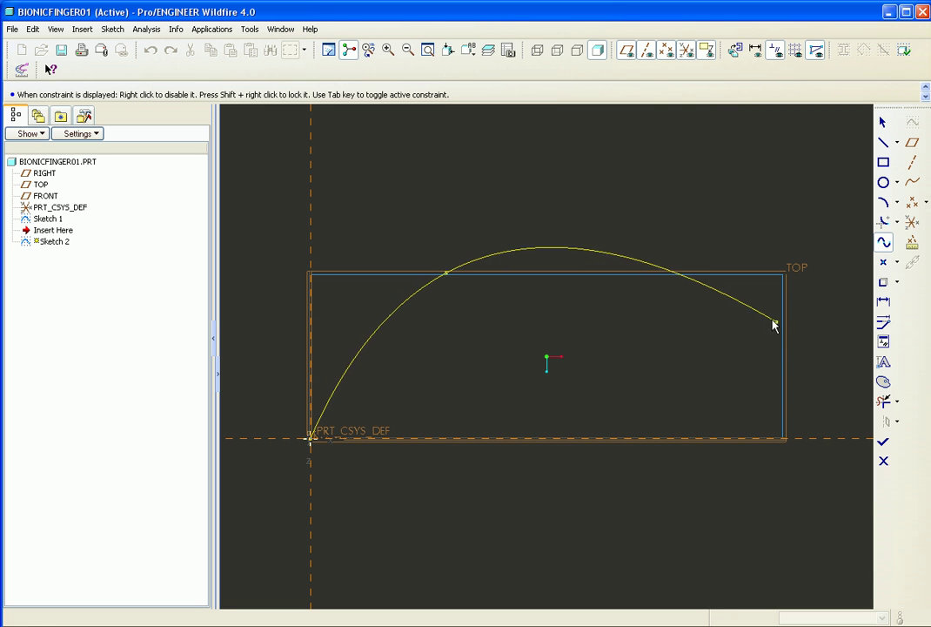
pyautogui.click(781, 319)
pyautogui.middleClick(709, 366)
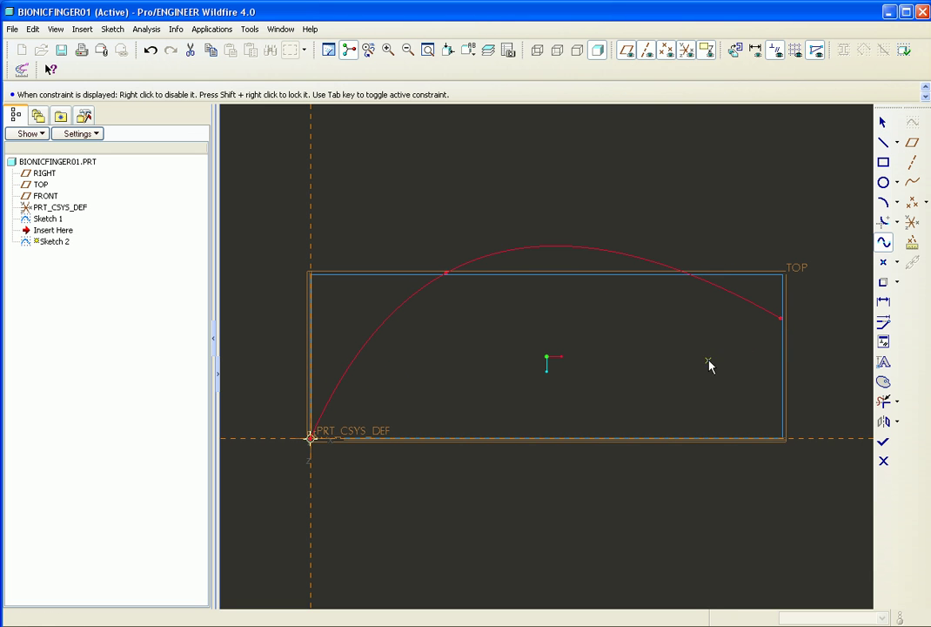
# Align the spline's end point with the rectangle's far short edge and its middle point with the upper long edge
pyautogui.click(883, 341)
pyautogui.click(780, 320)
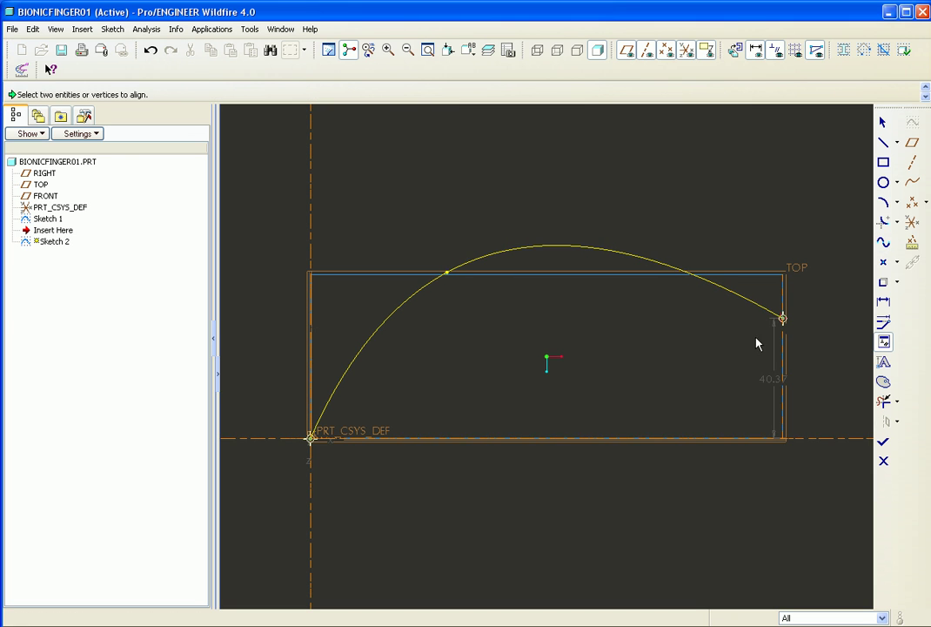
pyautogui.middleClick(487, 291)
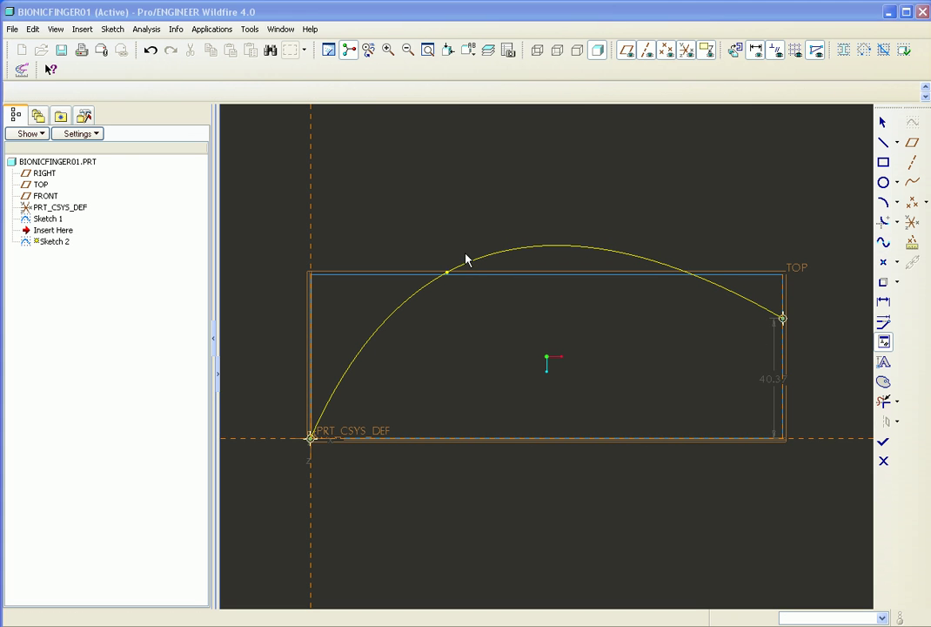
pyautogui.doubleClick(478, 262)
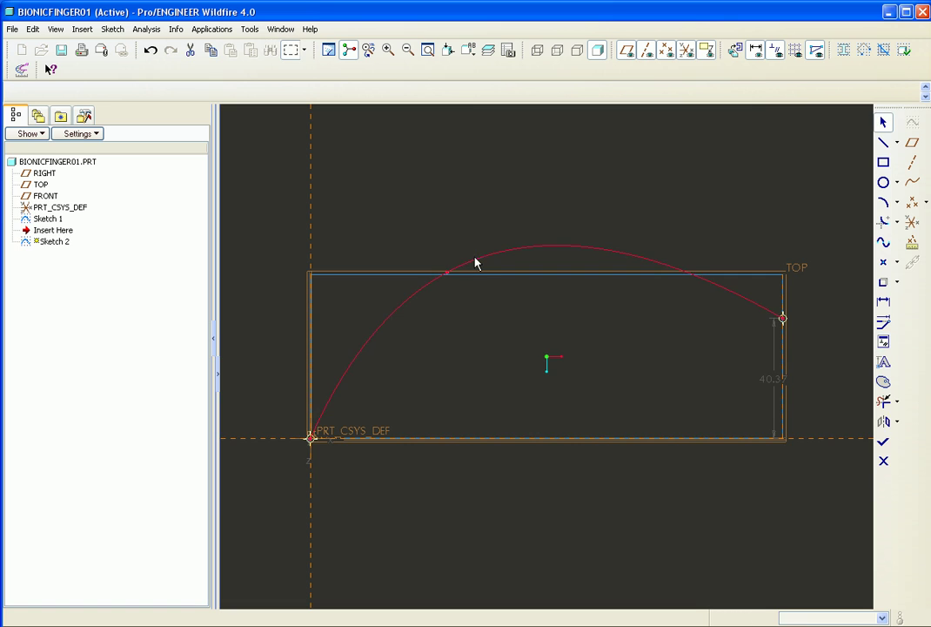
pyautogui.moveTo(476, 263); pyautogui.dragTo(469, 310)
pyautogui.click(884, 379)
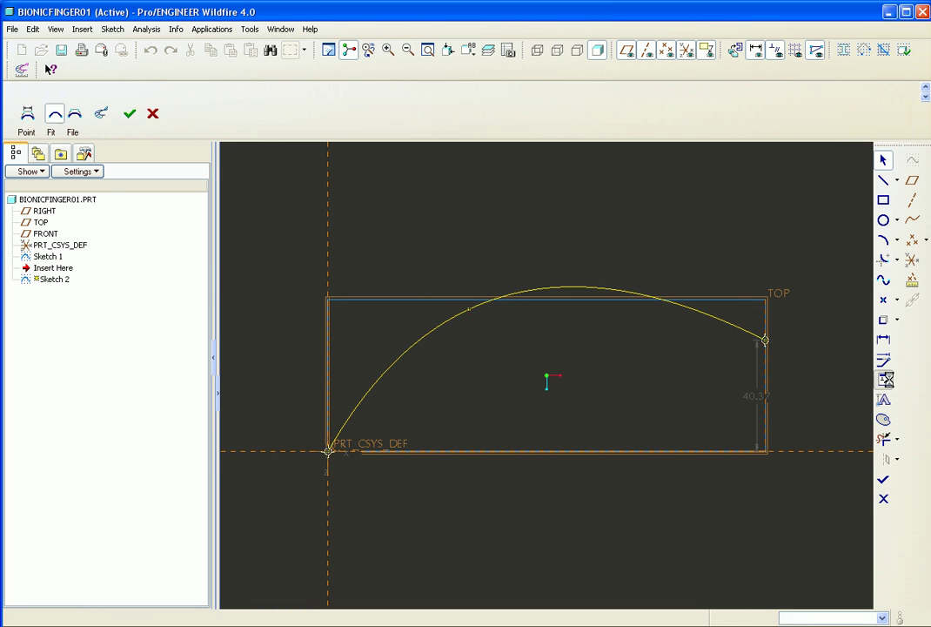
pyautogui.click(468, 311)
pyautogui.keyDown('shift'); pyautogui.moveTo(546, 356); pyautogui.dragTo(555, 365, button='middle'); pyautogui.keyUp('shift')
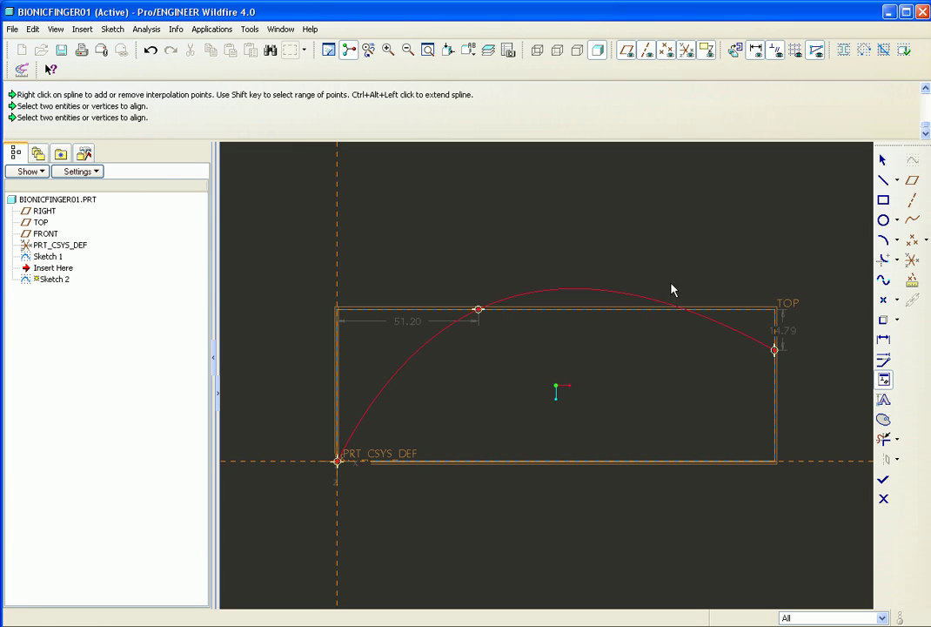
# Draw a horizontal line about 16.5 long outward from the spline's end point and convert it to construction geometry
pyautogui.click(882, 181)
pyautogui.click(775, 349)
pyautogui.middleClick(818, 381)
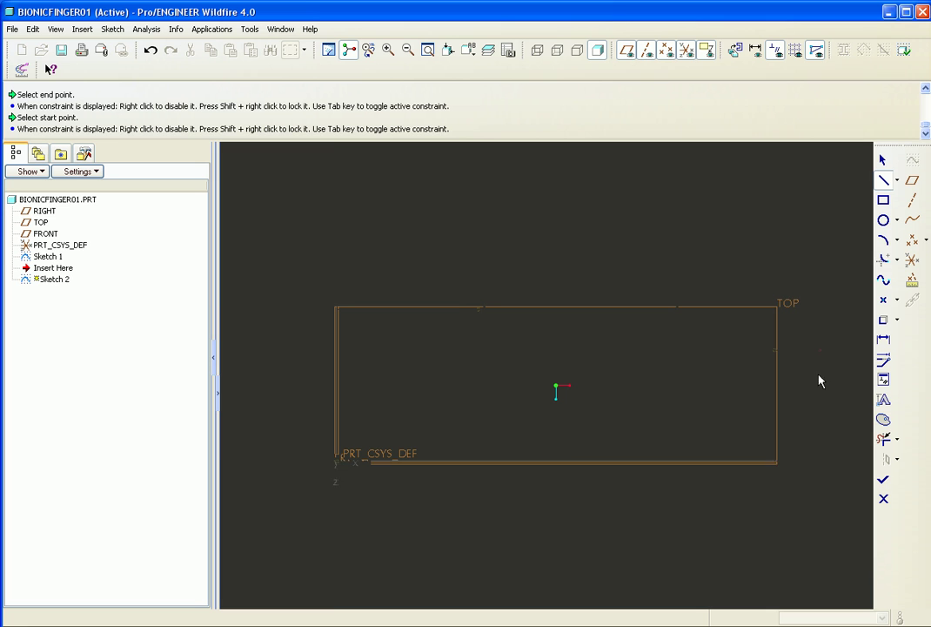
pyautogui.rightClick(700, 376)
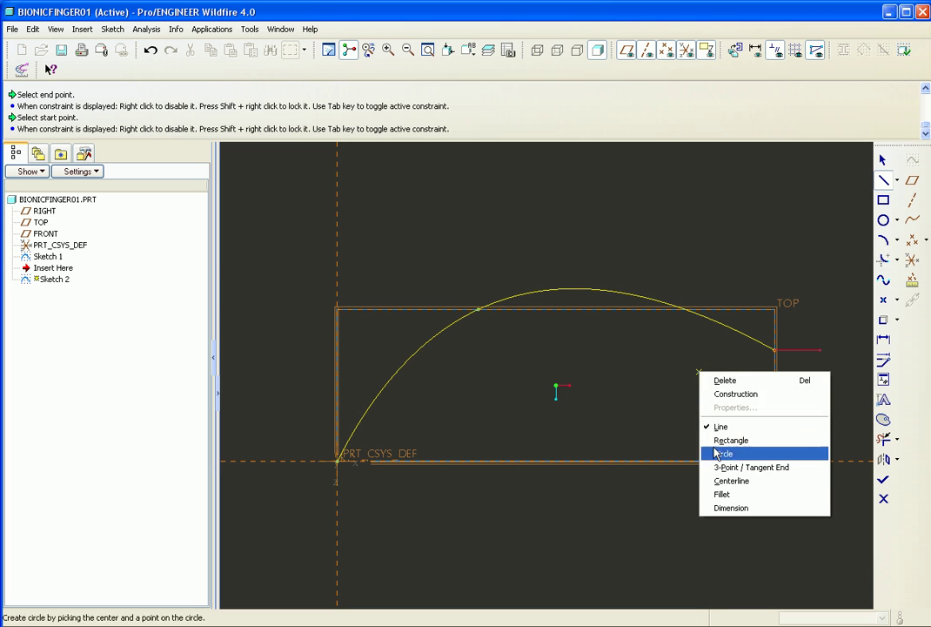
pyautogui.click(749, 391)
# Make the spline tangent to the horizontal construction line and to the vertical reference at the origin, and finish the sketch
pyautogui.click(883, 380)
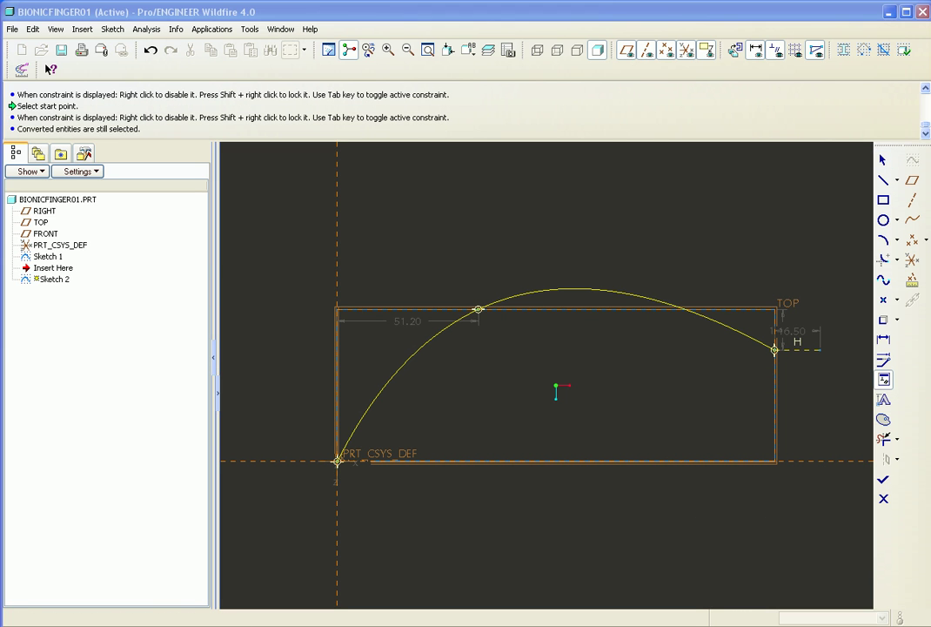
pyautogui.click(885, 163)
pyautogui.click(748, 333)
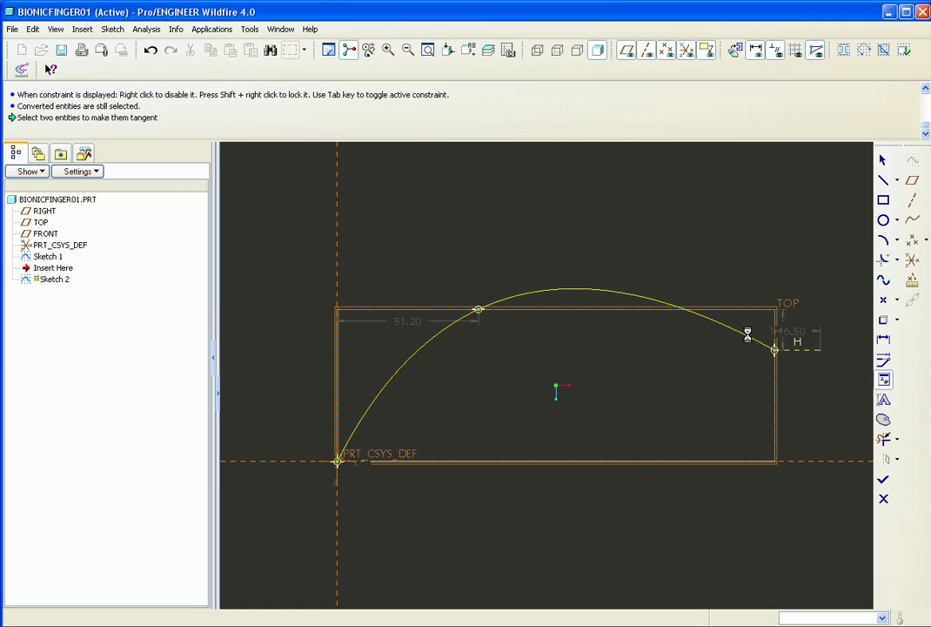
pyautogui.click(797, 349)
pyautogui.moveTo(570, 373)
pyautogui.keyDown('shift'); pyautogui.mouseDown(button='middle')
pyautogui.moveTo(590, 361)
pyautogui.moveTo(575, 365)
pyautogui.mouseUp(button='middle'); pyautogui.keyUp('shift')
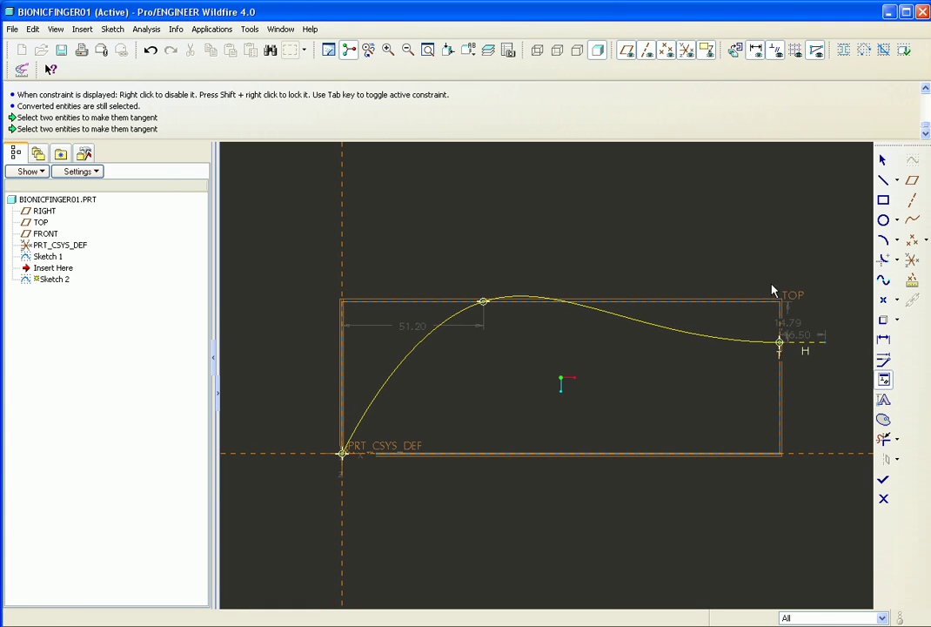
pyautogui.click(359, 422)
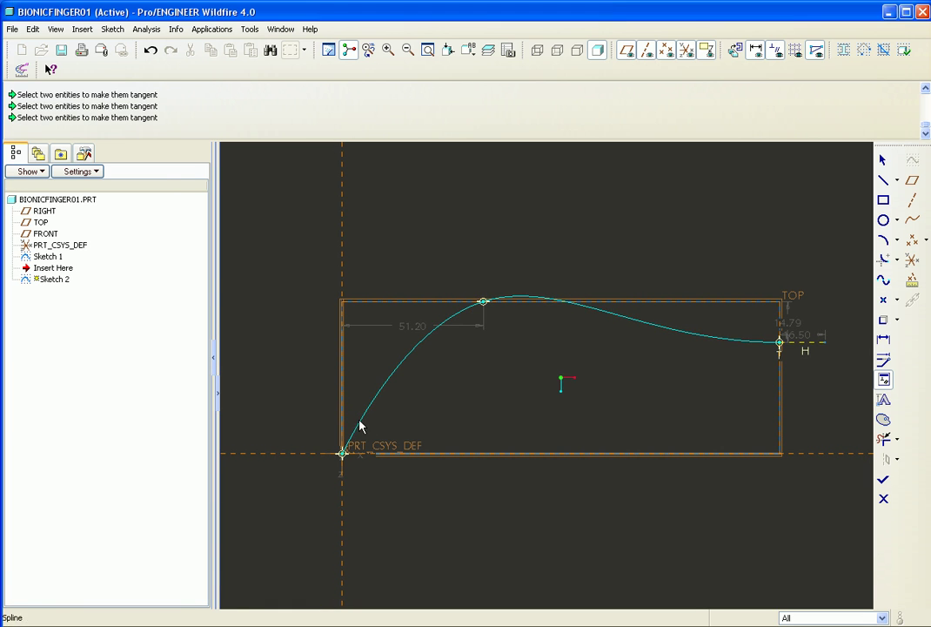
pyautogui.click(340, 498)
pyautogui.keyDown('shift'); pyautogui.moveTo(657, 462); pyautogui.dragTo(677, 465, button='middle'); pyautogui.keyUp('shift')
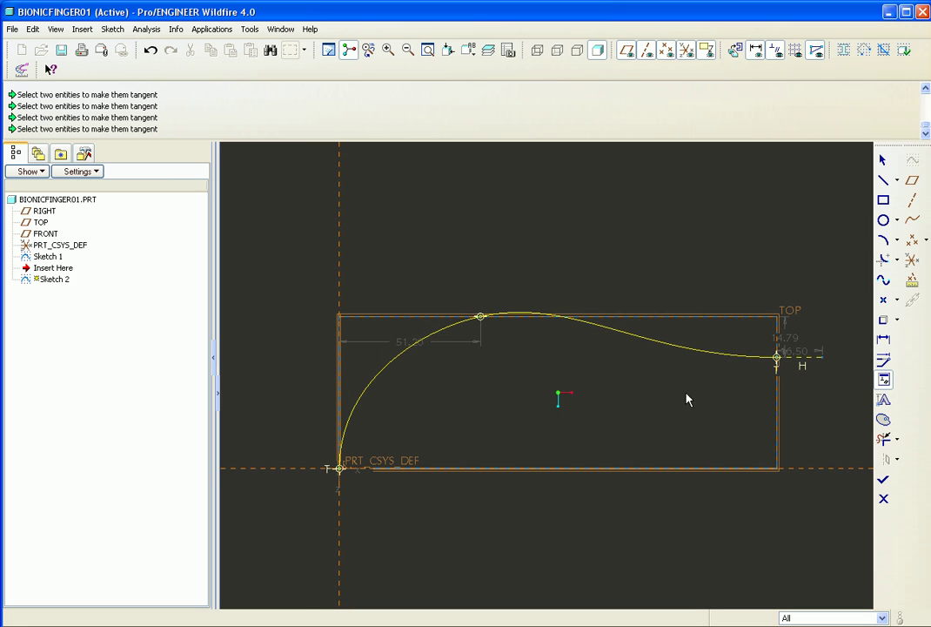
pyautogui.middleClick(785, 339)
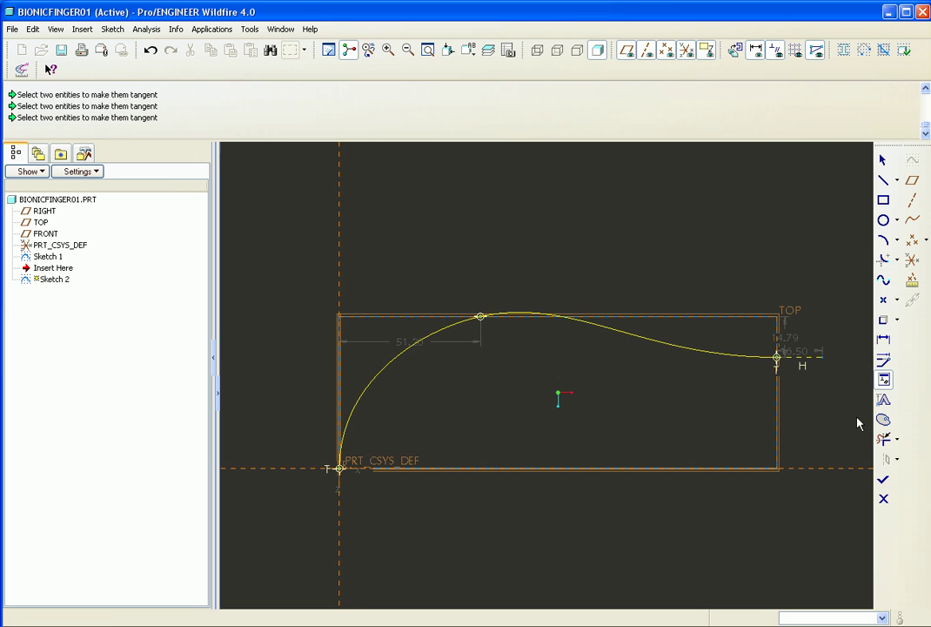
pyautogui.click(884, 479)
# Hide the datum planes in an angled view of the two sketches
pyautogui.moveTo(714, 434)
pyautogui.mouseDown(button='middle')
pyautogui.moveTo(733, 284)
pyautogui.moveTo(671, 241)
pyautogui.moveTo(773, 275)
pyautogui.moveTo(705, 279)
pyautogui.mouseUp(button='middle')
pyautogui.click(705, 278)
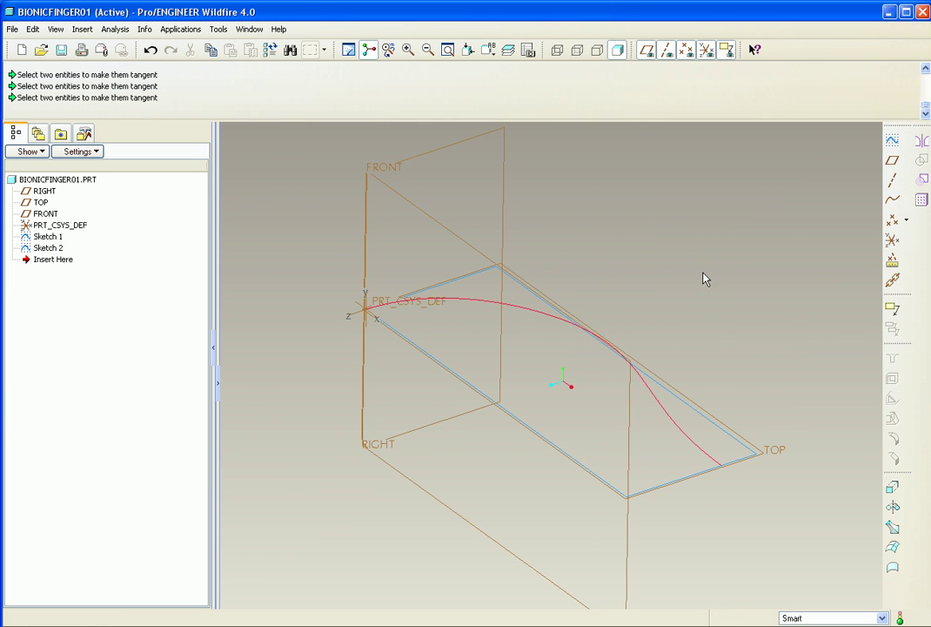
pyautogui.click(618, 49)
# Open the first sketch's rectangle for dynamic editing, stretch it outward from its far short edge, and regenerate the part
pyautogui.doubleClick(743, 470)
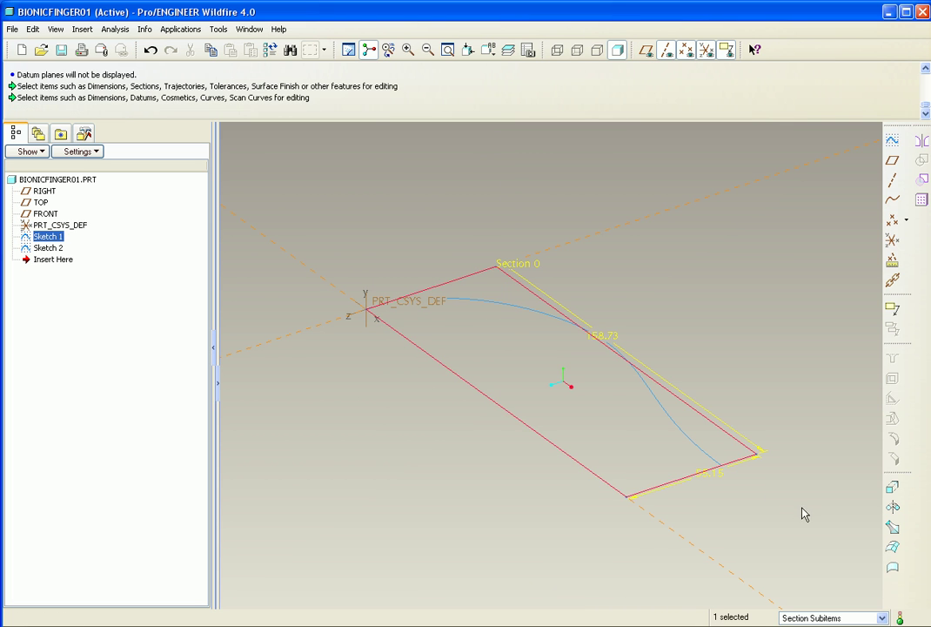
pyautogui.click(738, 464)
pyautogui.click(738, 469)
pyautogui.doubleClick(738, 461)
pyautogui.moveTo(739, 461); pyautogui.dragTo(785, 492)
pyautogui.hotkey('ctrl', 'g')
# Start a surface Revolve and define its internal section on the previous sketch plane by reusing the spline curve
pyautogui.moveTo(715, 306)
pyautogui.keyDown('shift'); pyautogui.mouseDown(button='middle')
pyautogui.moveTo(717, 294)
pyautogui.moveTo(483, 320)
pyautogui.moveTo(499, 293)
pyautogui.mouseUp(button='middle'); pyautogui.keyUp('shift')
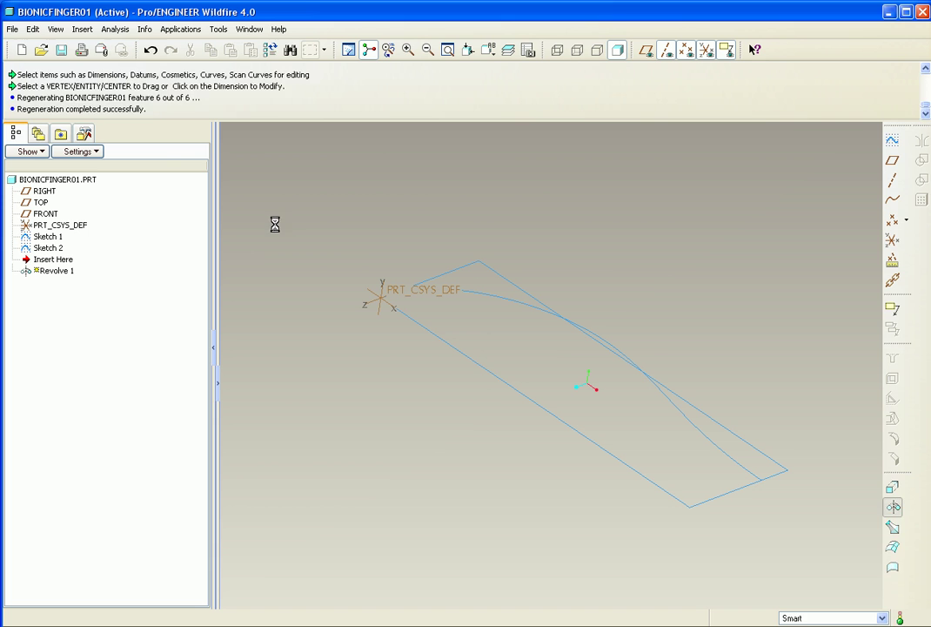
pyautogui.click(54, 112)
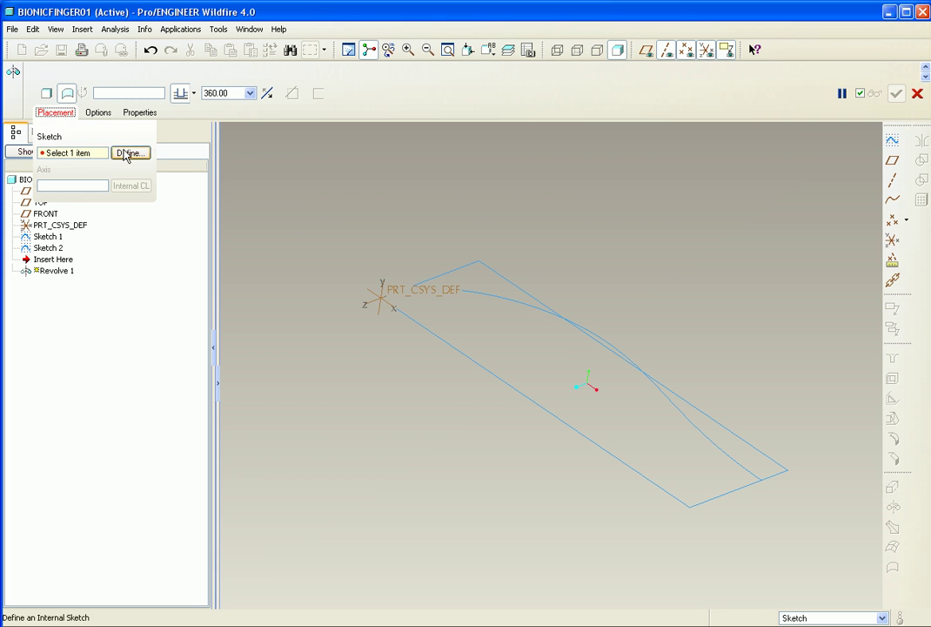
pyautogui.click(125, 155)
pyautogui.click(441, 307)
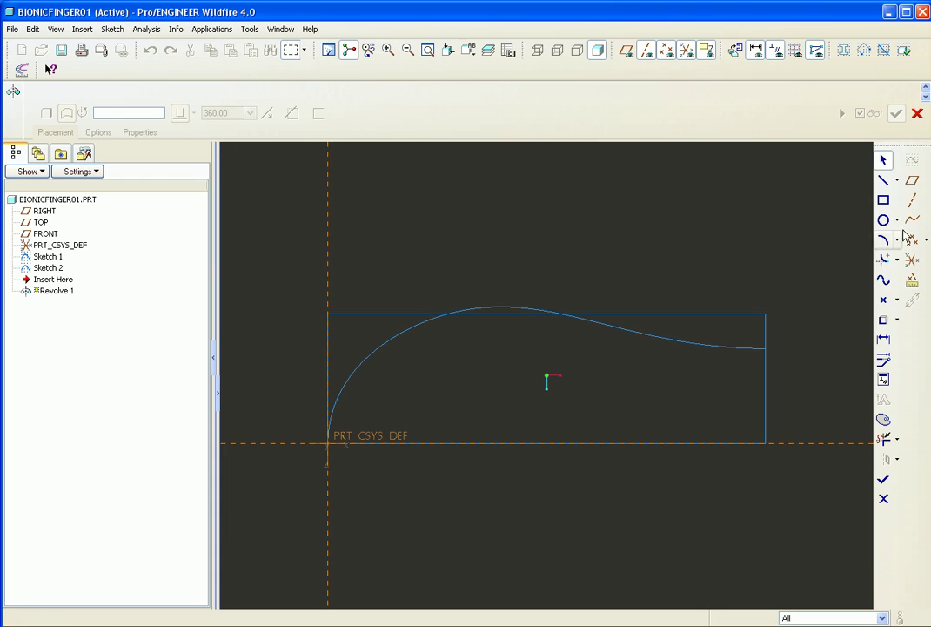
pyautogui.click(884, 319)
pyautogui.click(694, 340)
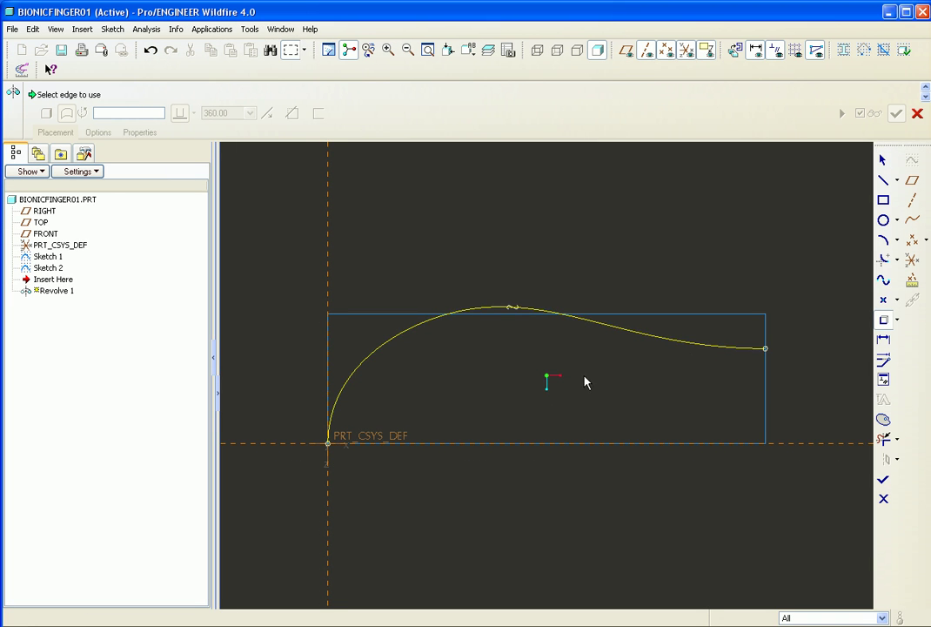
pyautogui.click(883, 479)
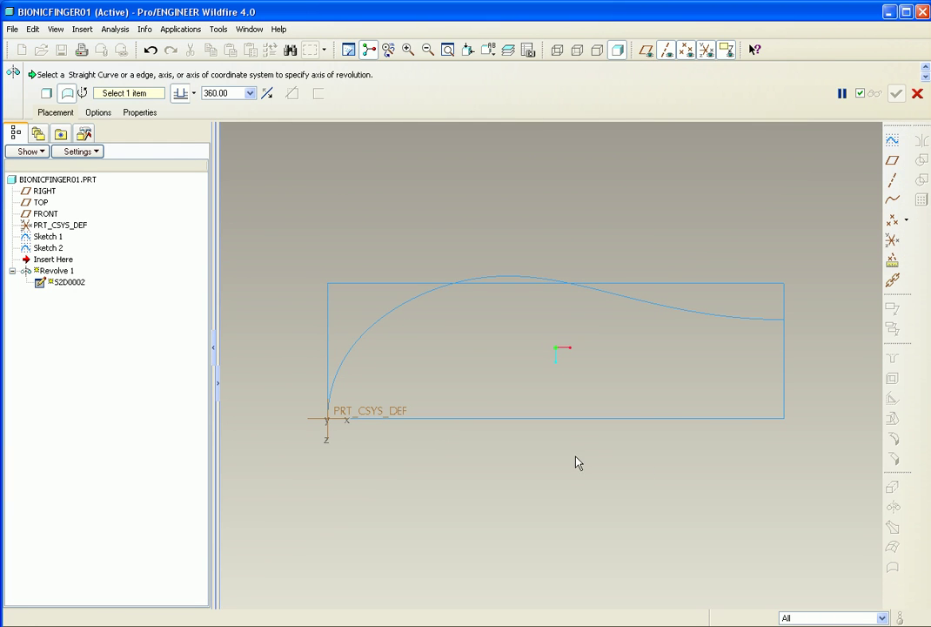
# Revolve the spline section 360° around the rectangle's long edge through the origin and complete the surface
pyautogui.click(557, 418)
pyautogui.moveTo(789, 408)
pyautogui.mouseDown(button='middle')
pyautogui.moveTo(722, 369)
pyautogui.moveTo(743, 374)
pyautogui.moveTo(728, 316)
pyautogui.moveTo(771, 339)
pyautogui.moveTo(751, 332)
pyautogui.mouseUp(button='middle')
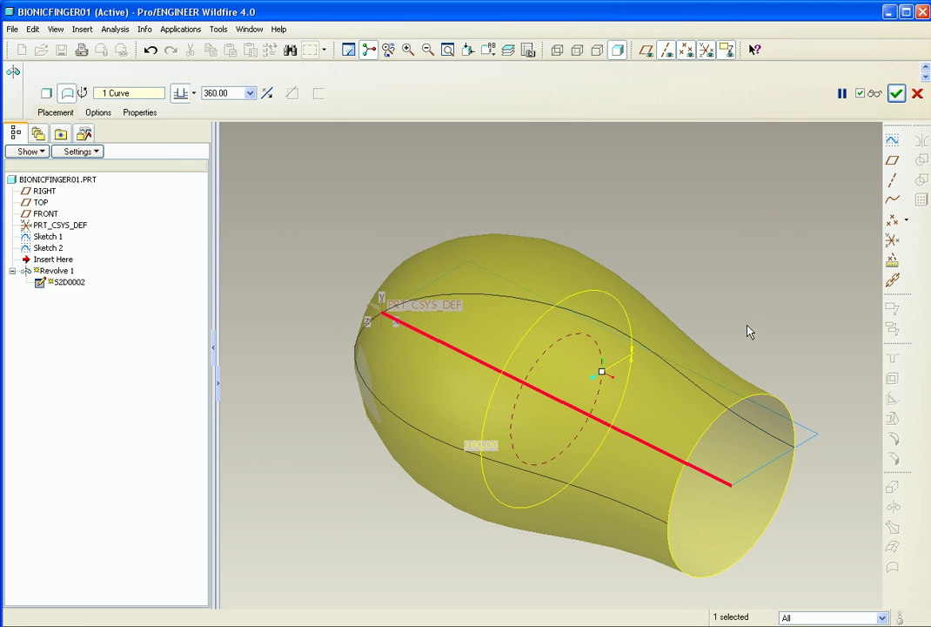
pyautogui.click(897, 93)
# In a new Style feature, start Surface Edit on the upper half of the revolved surface
pyautogui.moveTo(763, 293)
pyautogui.keyDown('shift'); pyautogui.mouseDown(button='middle')
pyautogui.moveTo(740, 252)
pyautogui.moveTo(722, 276)
pyautogui.moveTo(740, 258)
pyautogui.moveTo(772, 264)
pyautogui.mouseUp(button='middle'); pyautogui.keyUp('shift')
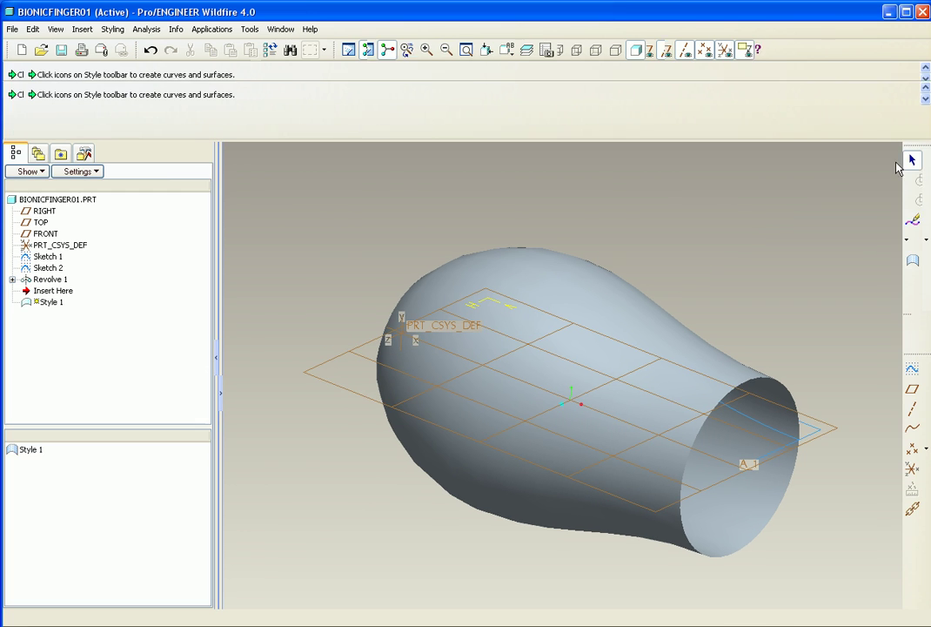
pyautogui.click(912, 320)
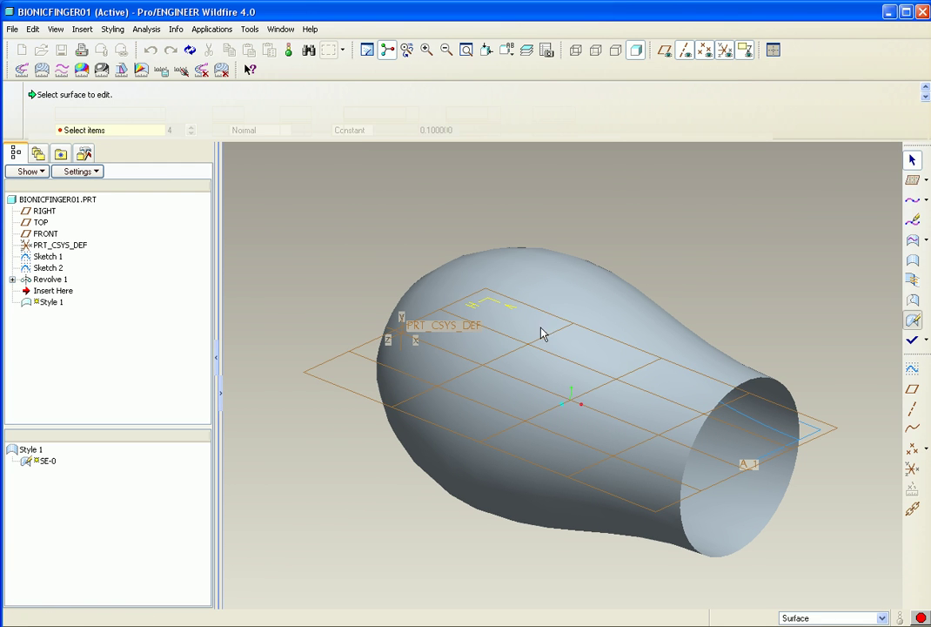
pyautogui.click(531, 330)
pyautogui.moveTo(361, 293); pyautogui.dragTo(703, 296, button='middle')
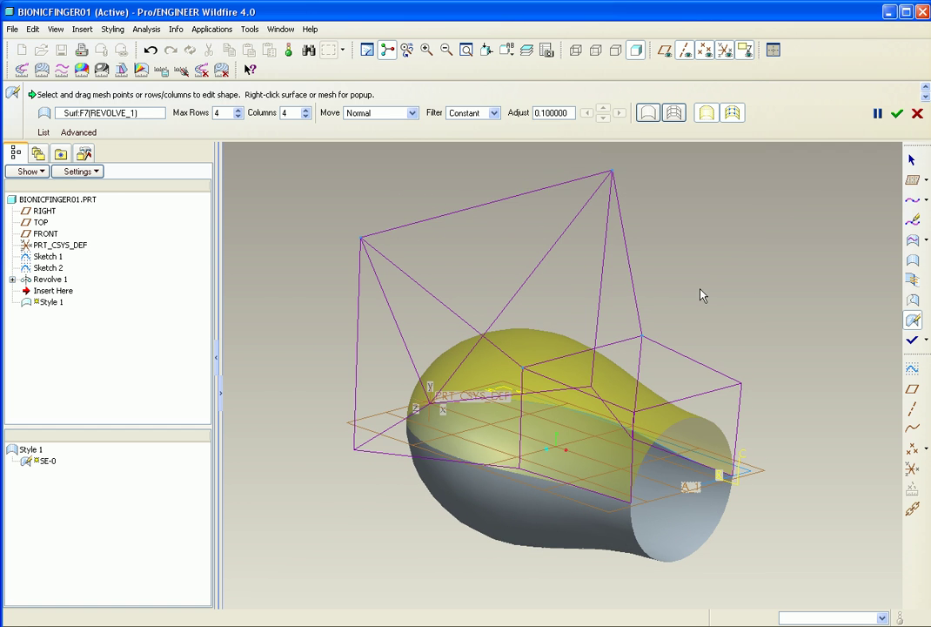
# Set mesh movement to Normal to Plane, pull the transverse mesh line over the rounded end upward, and complete the Style feature
pyautogui.click(394, 229)
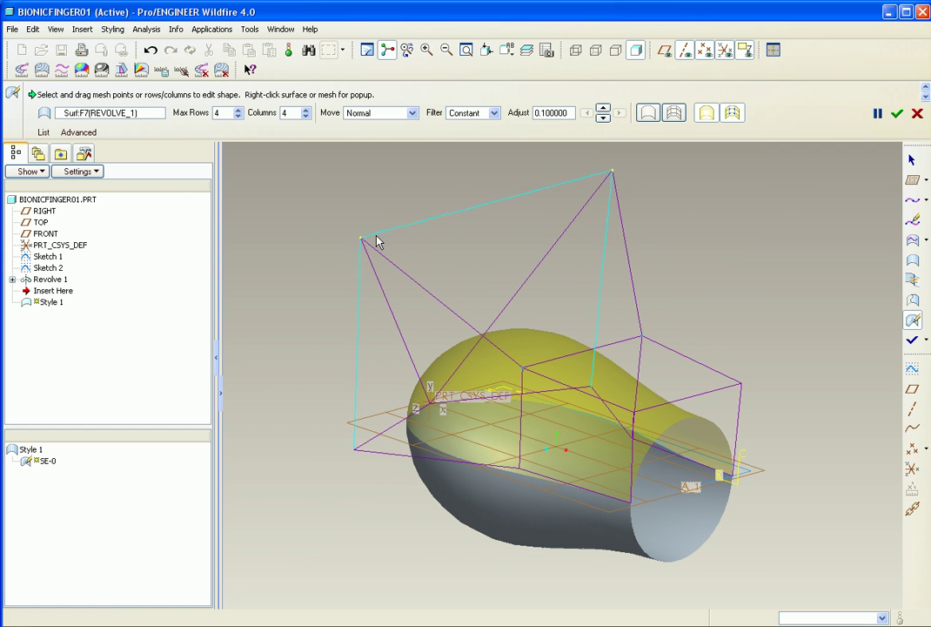
pyautogui.click(394, 112)
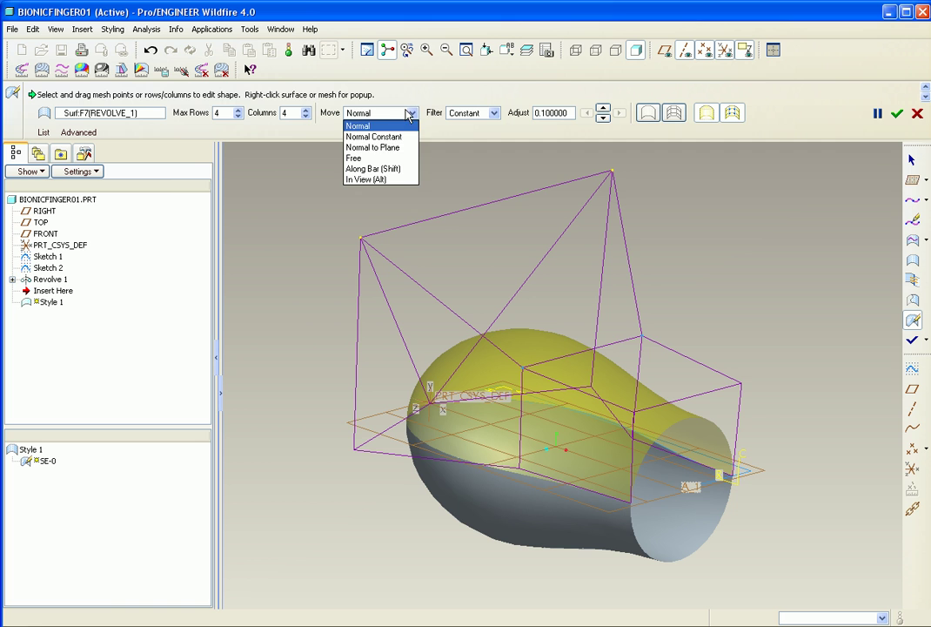
pyautogui.click(374, 148)
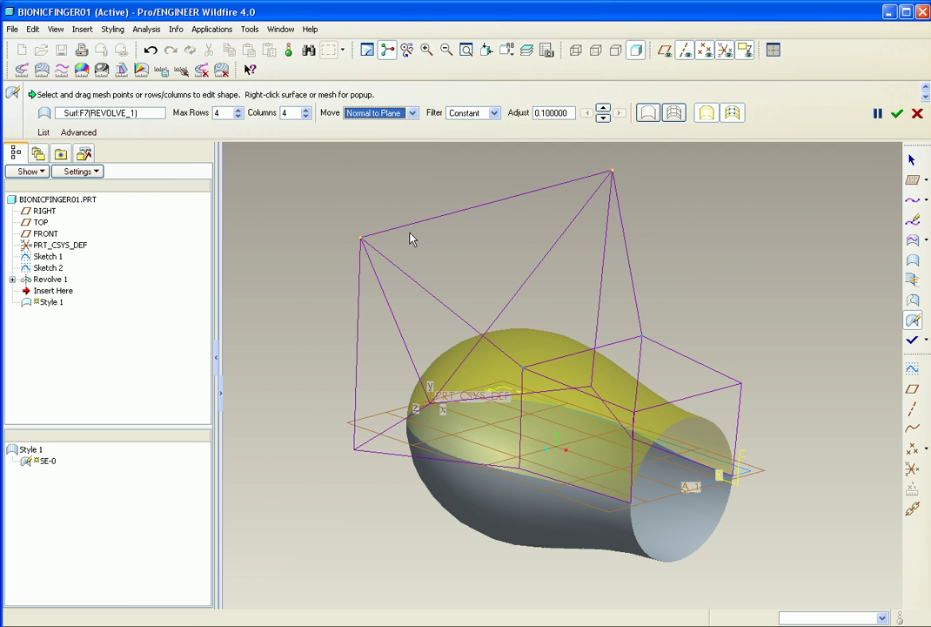
pyautogui.moveTo(360, 242); pyautogui.dragTo(394, 209)
pyautogui.moveTo(394, 209); pyautogui.dragTo(868, 374, button='middle')
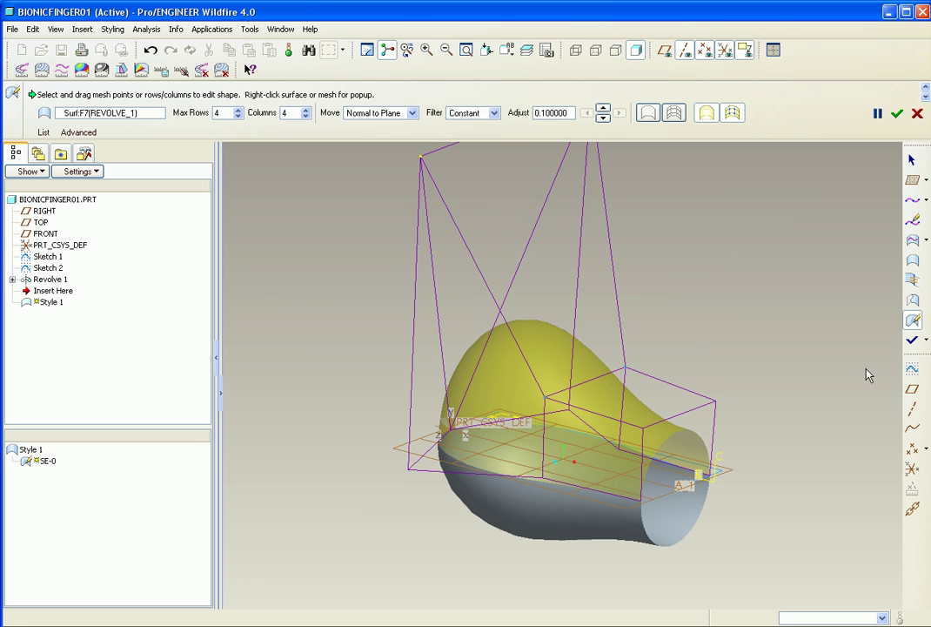
pyautogui.click(914, 343)
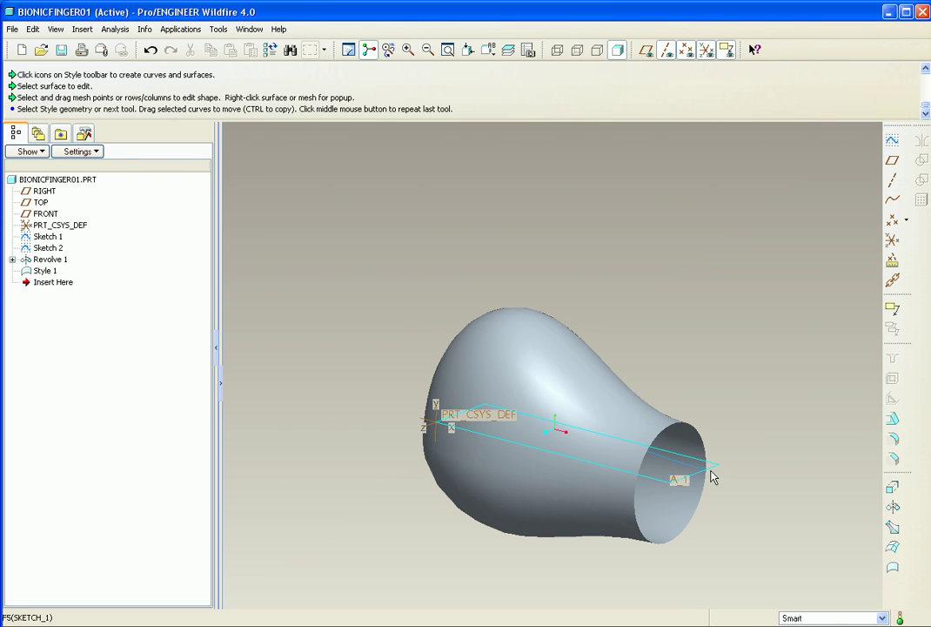
# Open the first sketch's rectangle for dynamic editing and regenerate the part
pyautogui.doubleClick(712, 475)
pyautogui.hotkey('ctrl', 'g')
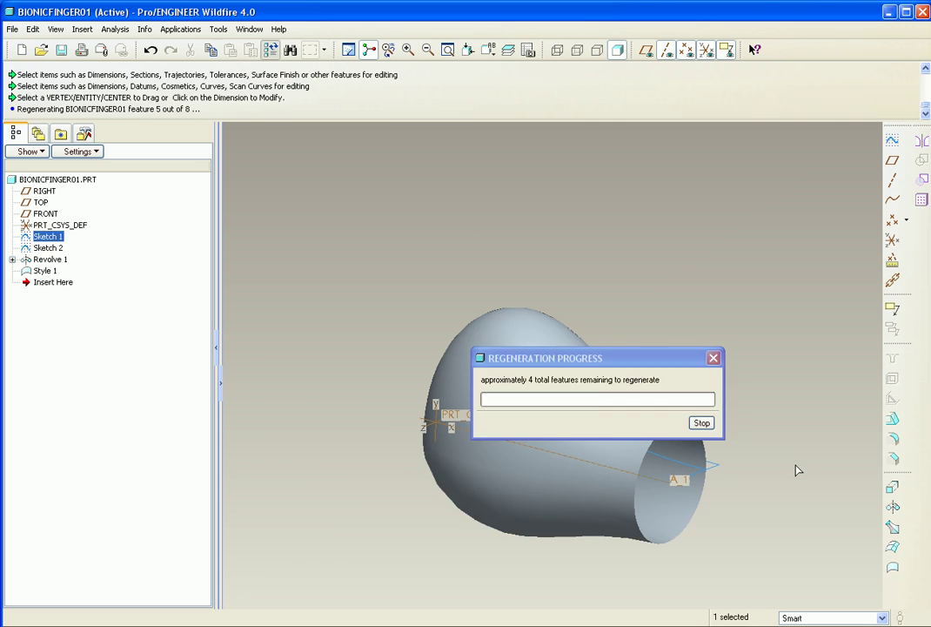
pyautogui.moveTo(841, 476)
pyautogui.keyDown('shift'); pyautogui.mouseDown(button='middle')
pyautogui.moveTo(794, 406)
pyautogui.moveTo(793, 481)
pyautogui.moveTo(818, 490)
pyautogui.moveTo(781, 407)
pyautogui.moveTo(675, 413)
pyautogui.moveTo(732, 417)
pyautogui.moveTo(744, 441)
pyautogui.moveTo(756, 394)
pyautogui.mouseUp(button='middle'); pyautogui.keyUp('shift')
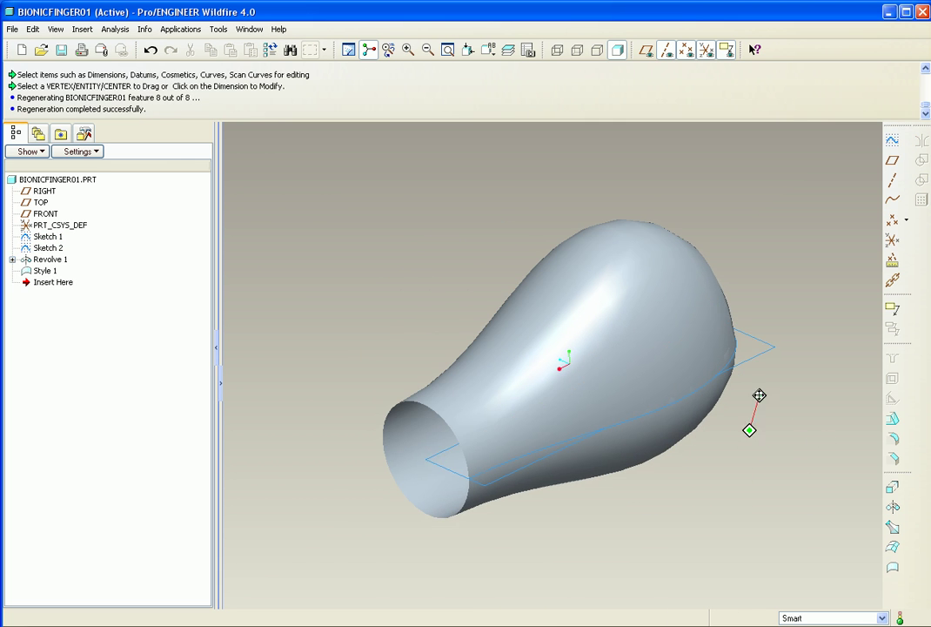
pyautogui.click(755, 363)
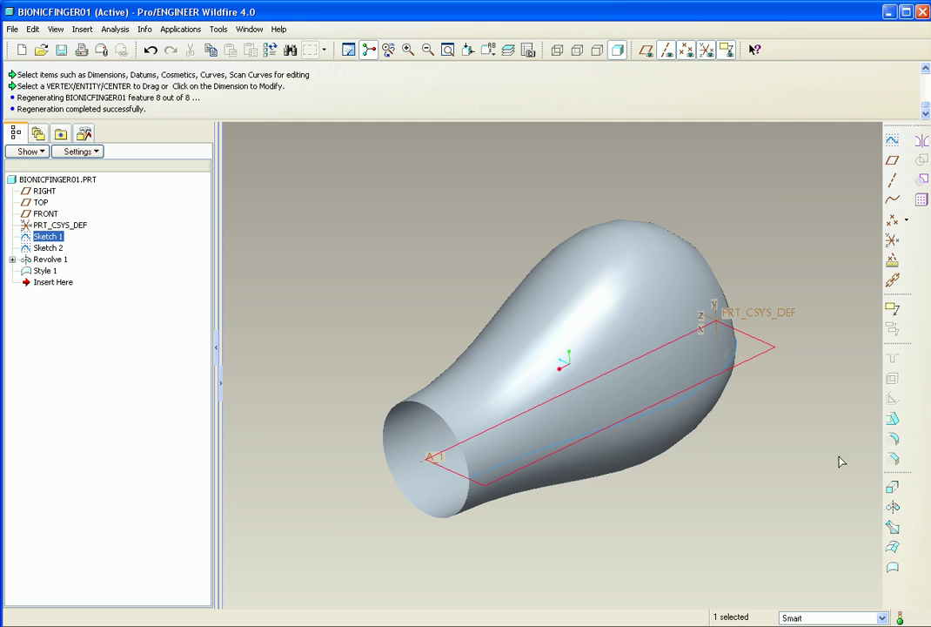
pyautogui.moveTo(841, 462)
pyautogui.mouseDown(button='middle')
pyautogui.moveTo(712, 409)
pyautogui.moveTo(708, 437)
pyautogui.mouseUp(button='middle')
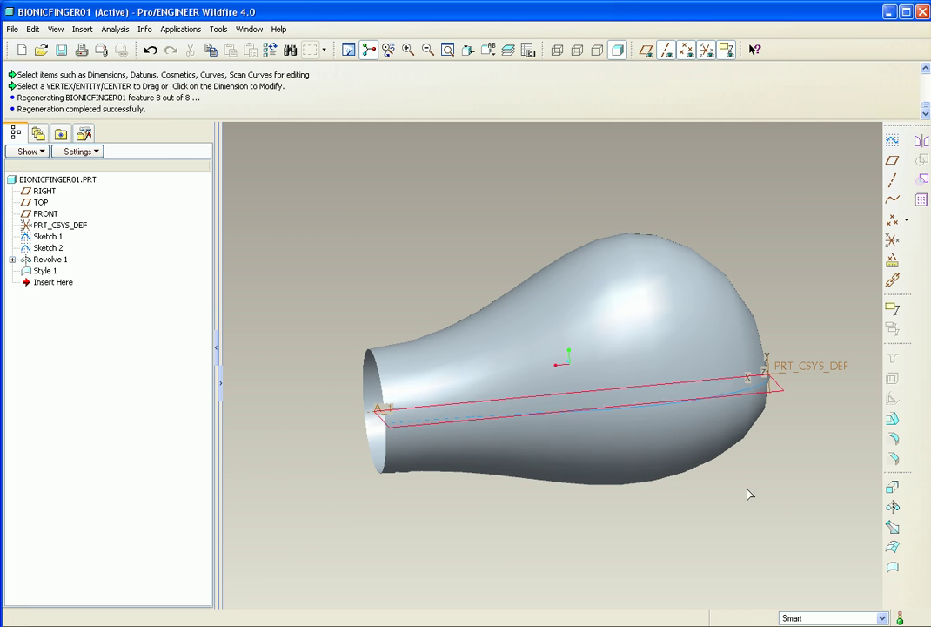
# Redefine the Style 1 feature and reopen its surface edit on the upper half
pyautogui.rightClick(44, 271)
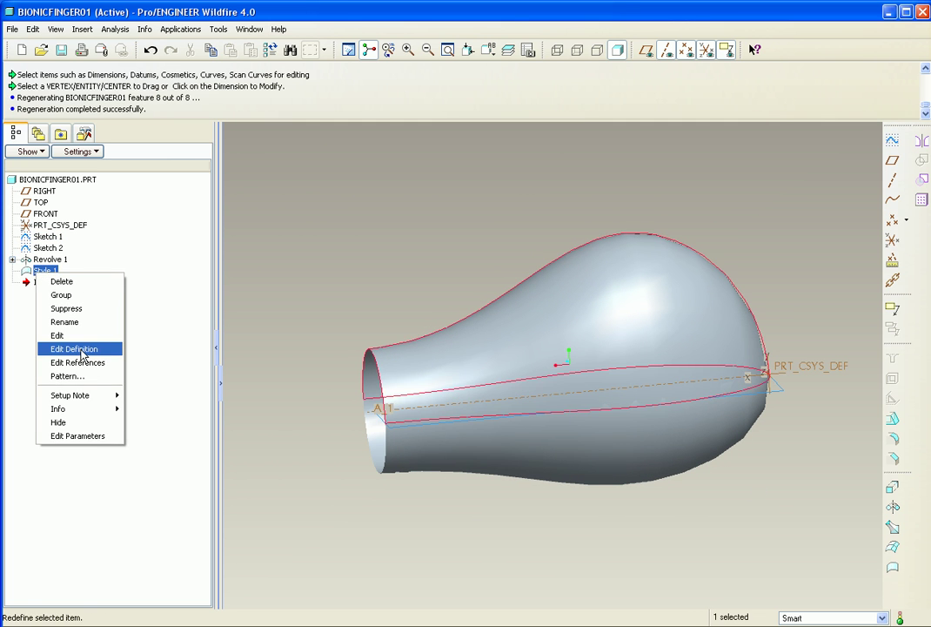
pyautogui.click(82, 353)
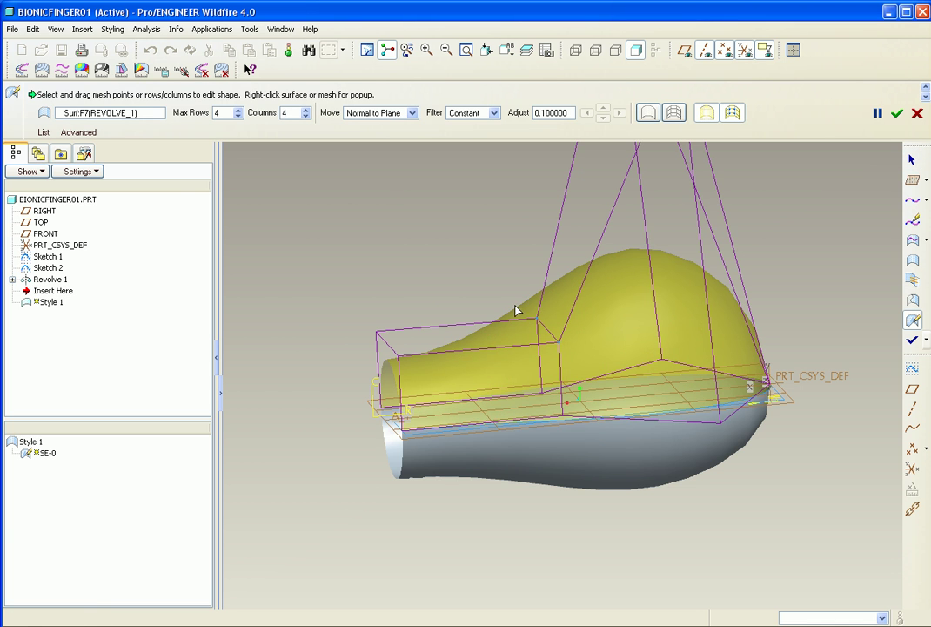
pyautogui.moveTo(468, 270); pyautogui.dragTo(420, 242, button='middle')
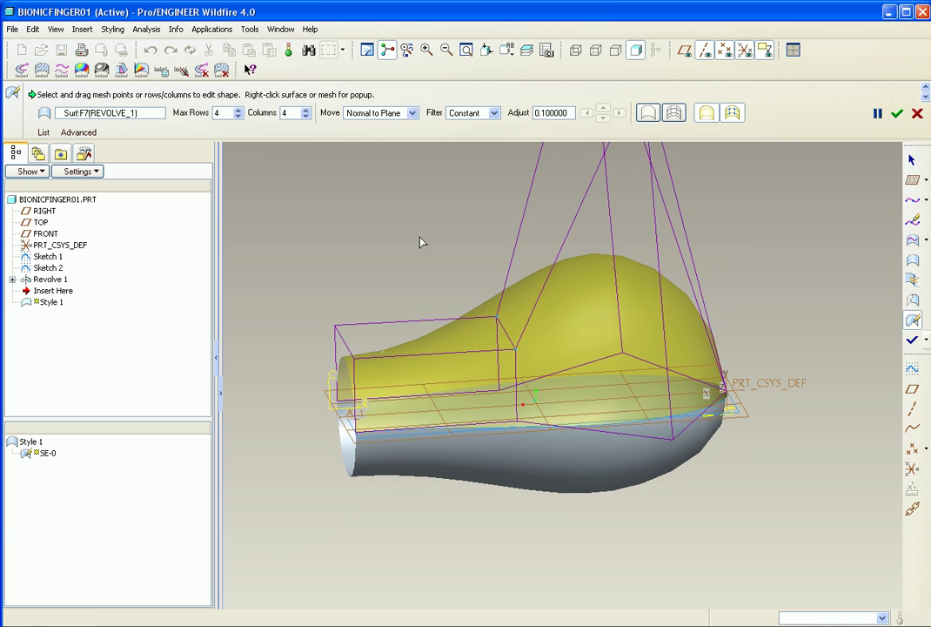
# Select the transverse mesh line near the neck, display the datum planes, and set RIGHT as the active plane for Normal to Plane movement
pyautogui.click(515, 351)
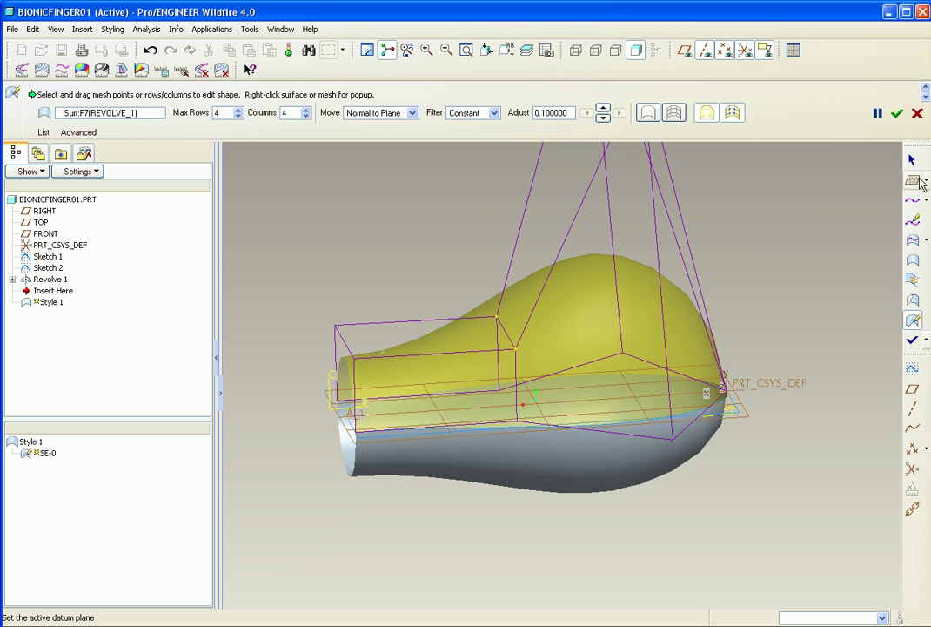
pyautogui.click(915, 180)
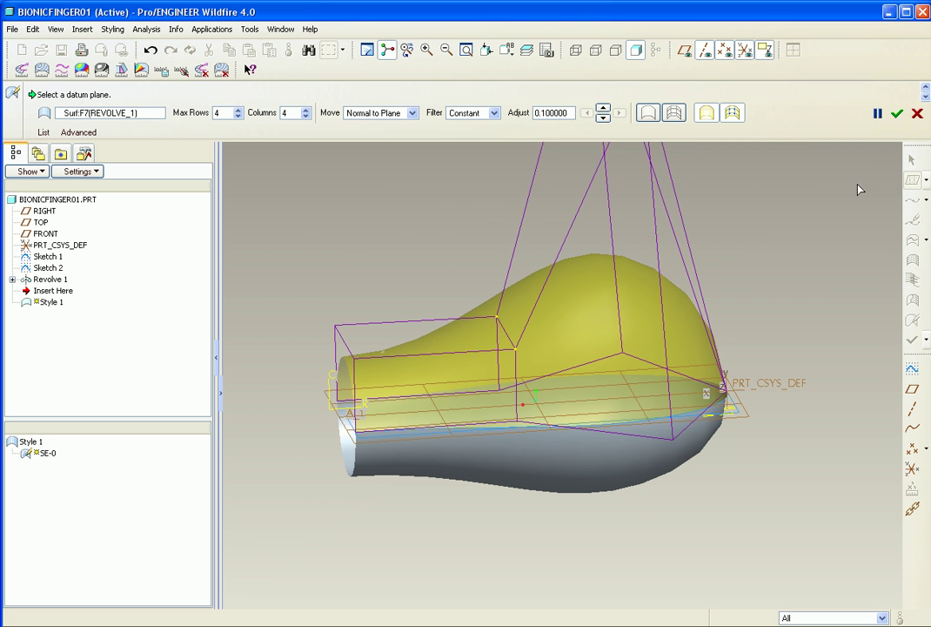
pyautogui.keyDown('shift'); pyautogui.moveTo(751, 253); pyautogui.dragTo(765, 282, button='middle'); pyautogui.keyUp('shift')
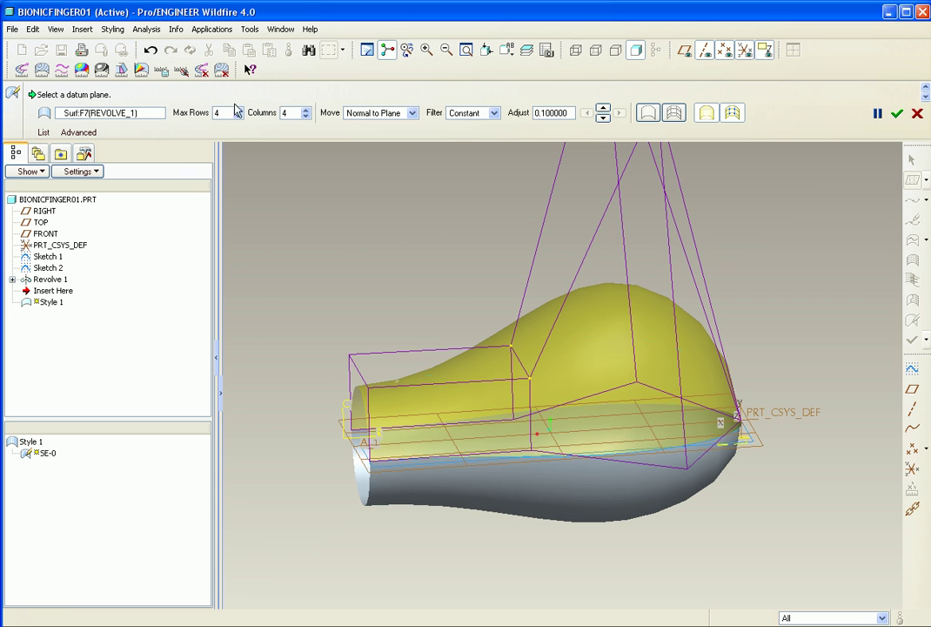
pyautogui.click(412, 113)
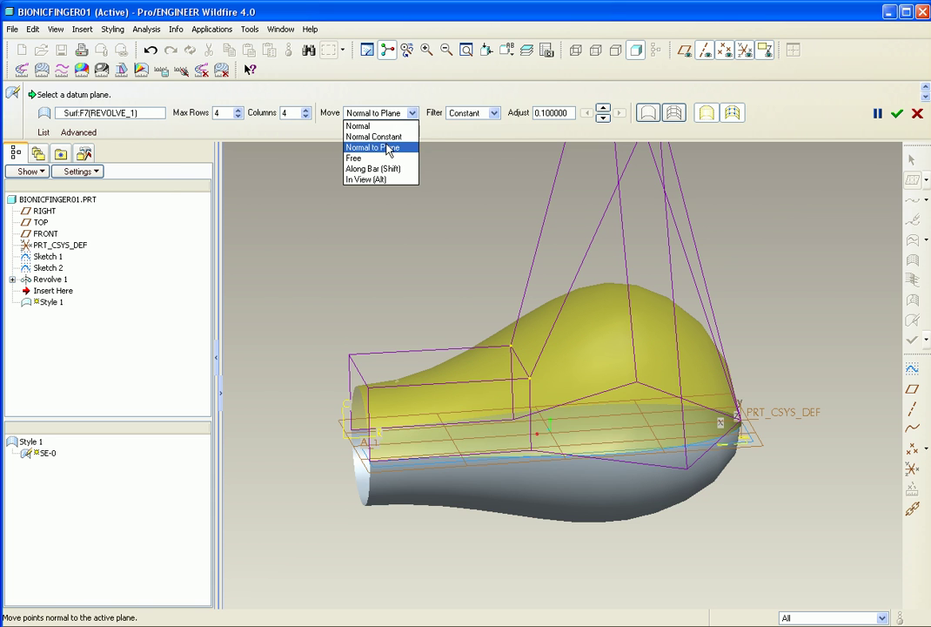
pyautogui.click(388, 148)
pyautogui.click(915, 183)
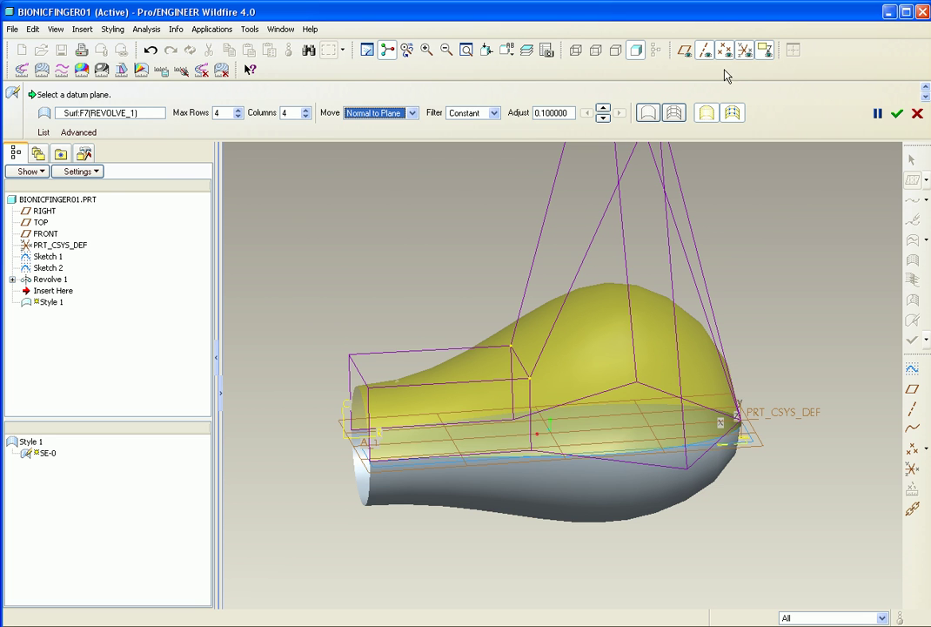
pyautogui.click(685, 50)
pyautogui.click(761, 402)
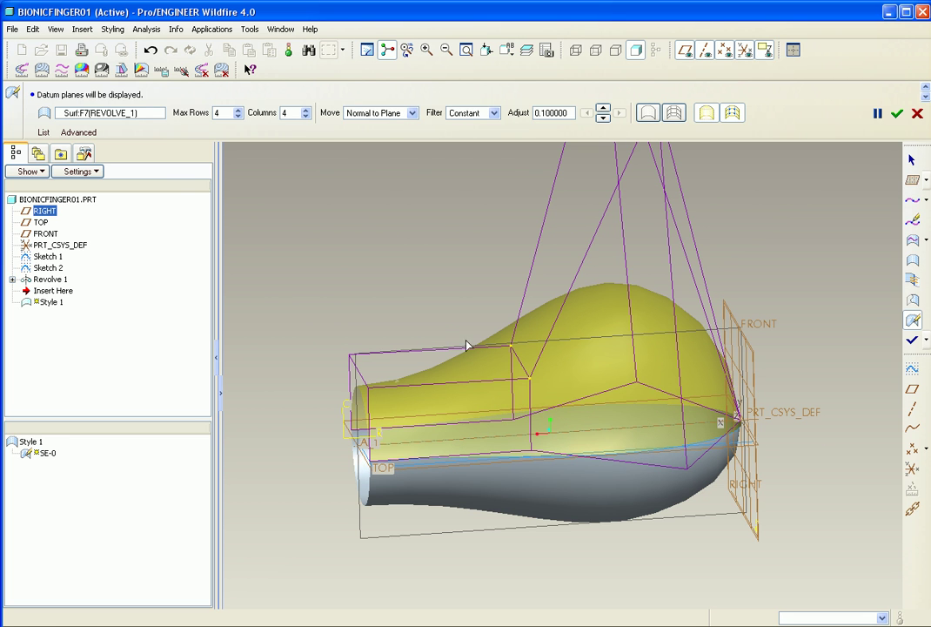
# Shift the selected mesh line along the part toward the rounded end and complete the Style feature
pyautogui.moveTo(532, 379); pyautogui.dragTo(602, 388)
pyautogui.keyDown('shift'); pyautogui.moveTo(795, 360); pyautogui.dragTo(786, 411, button='middle'); pyautogui.keyUp('shift')
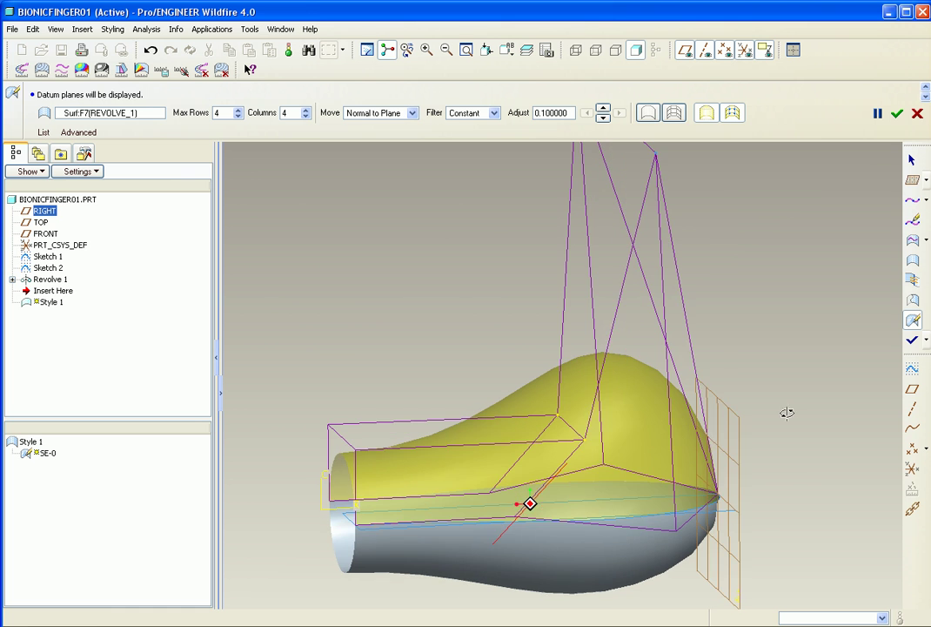
pyautogui.click(912, 340)
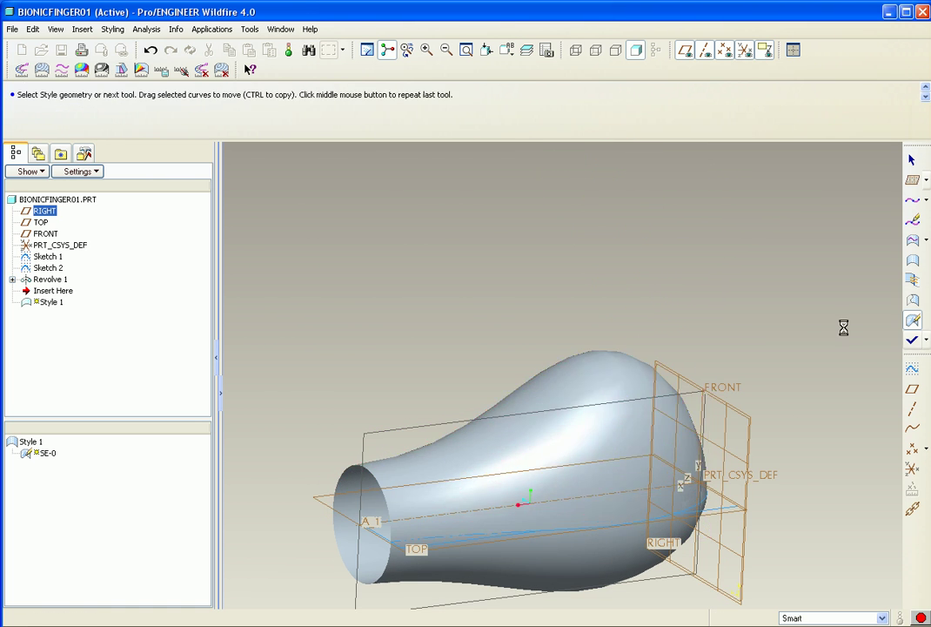
# Examine the reshaped upper surface from both the rounded side and the open end
pyautogui.scroll(1, 450, 320)
pyautogui.click(451, 274)
pyautogui.moveTo(403, 277); pyautogui.dragTo(650, 318, button='middle')
pyautogui.scroll(-3, 551, 474)
pyautogui.scroll(-2, 437, 490)
pyautogui.click(551, 338)
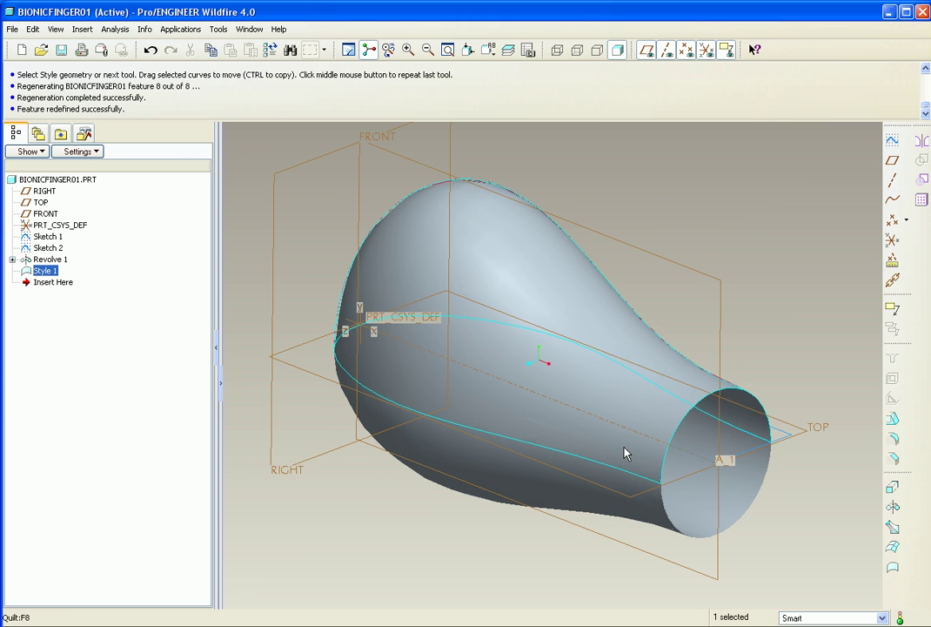
pyautogui.keyDown('shift'); pyautogui.moveTo(731, 396); pyautogui.dragTo(755, 372, button='middle'); pyautogui.keyUp('shift')
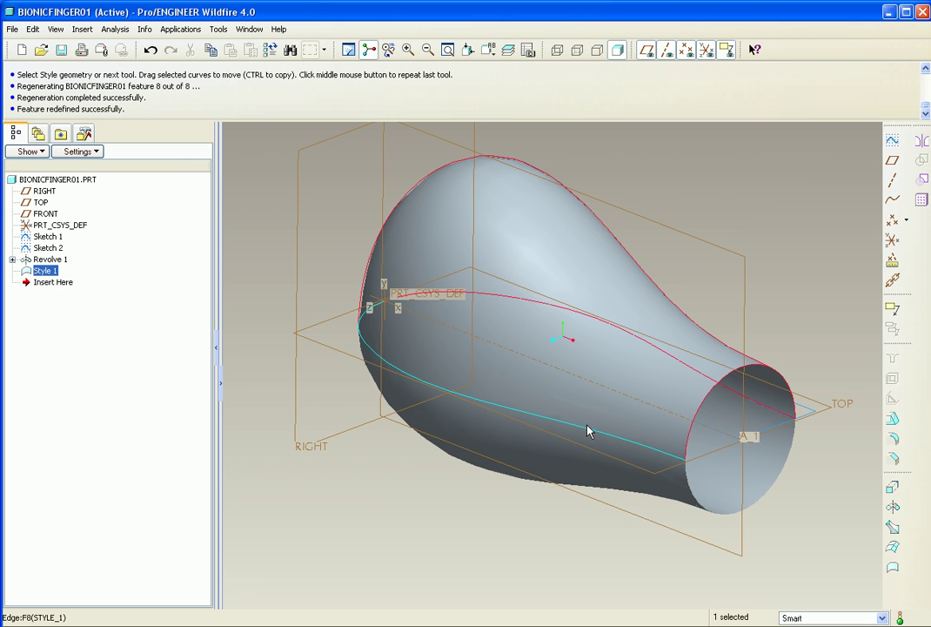
pyautogui.rightClick(40, 273)
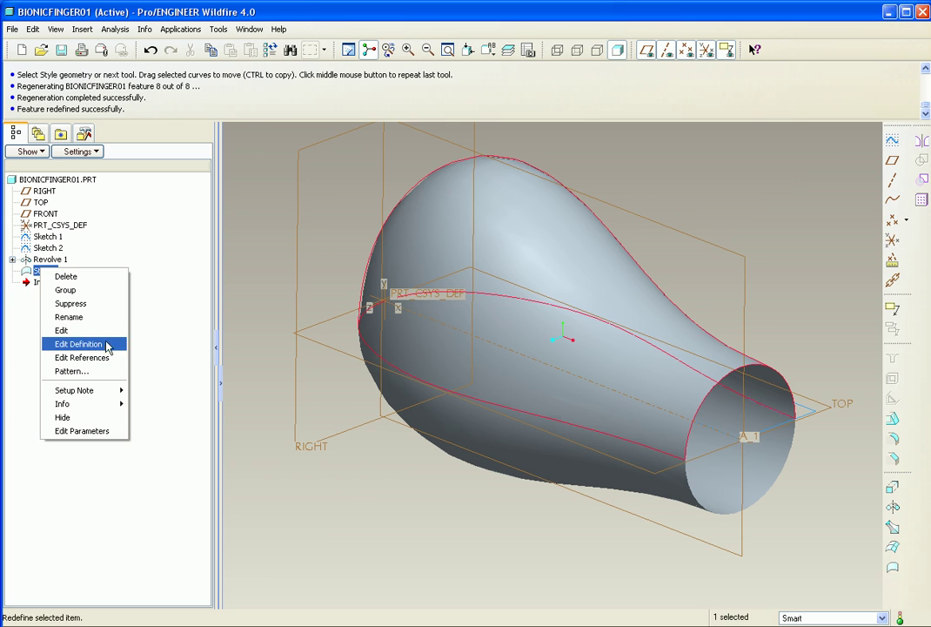
pyautogui.click(78, 344)
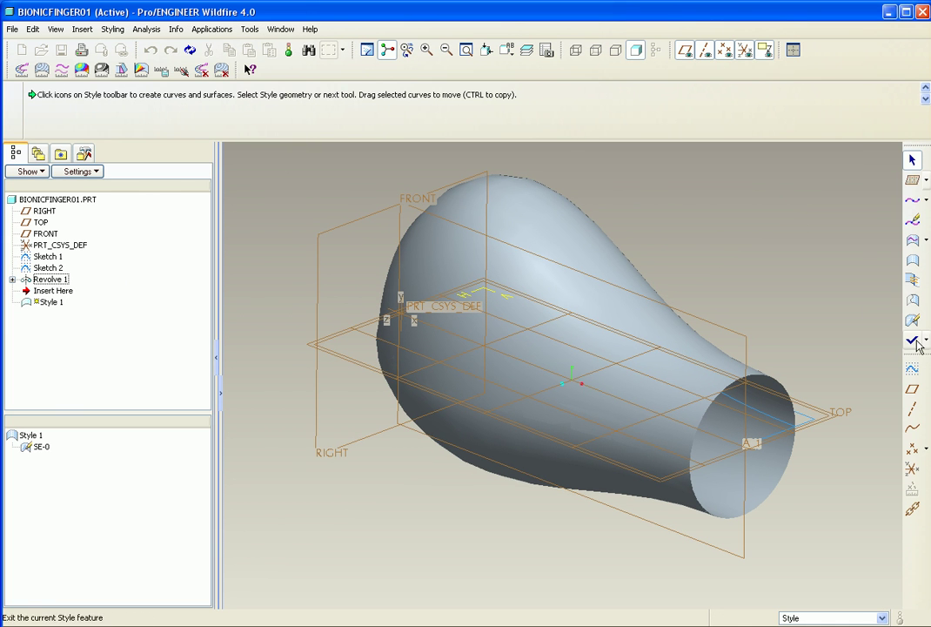
pyautogui.click(912, 339)
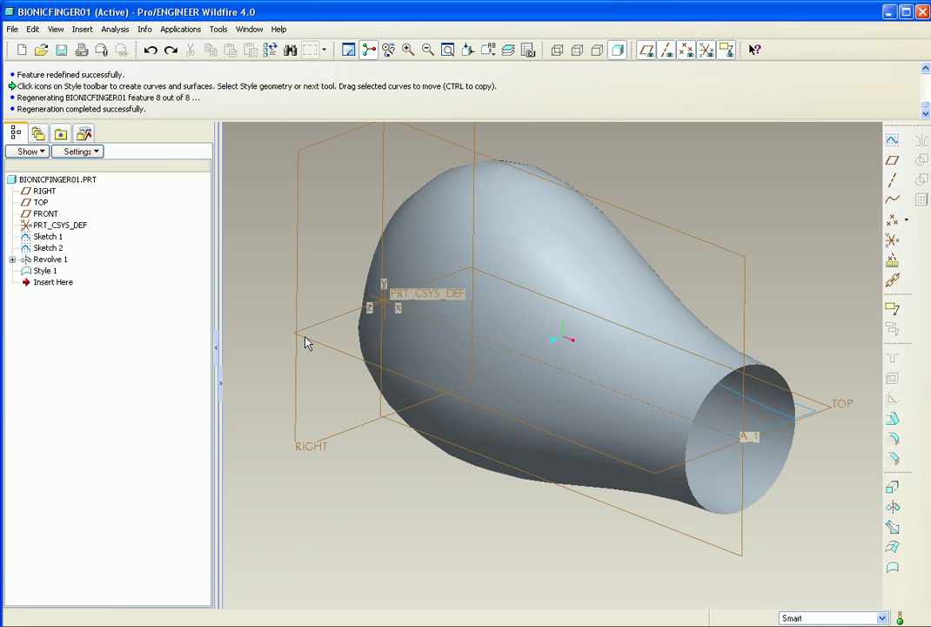
# Redefine Style 1 and open the upper half's existing surface edit with its control mesh in view
pyautogui.rightClick(37, 270)
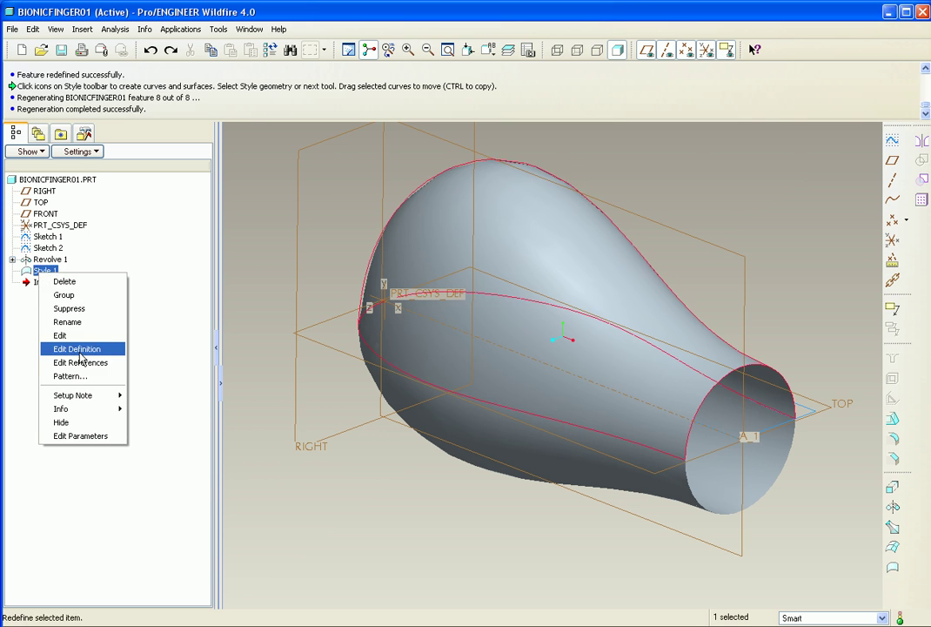
pyautogui.click(80, 345)
pyautogui.doubleClick(560, 269)
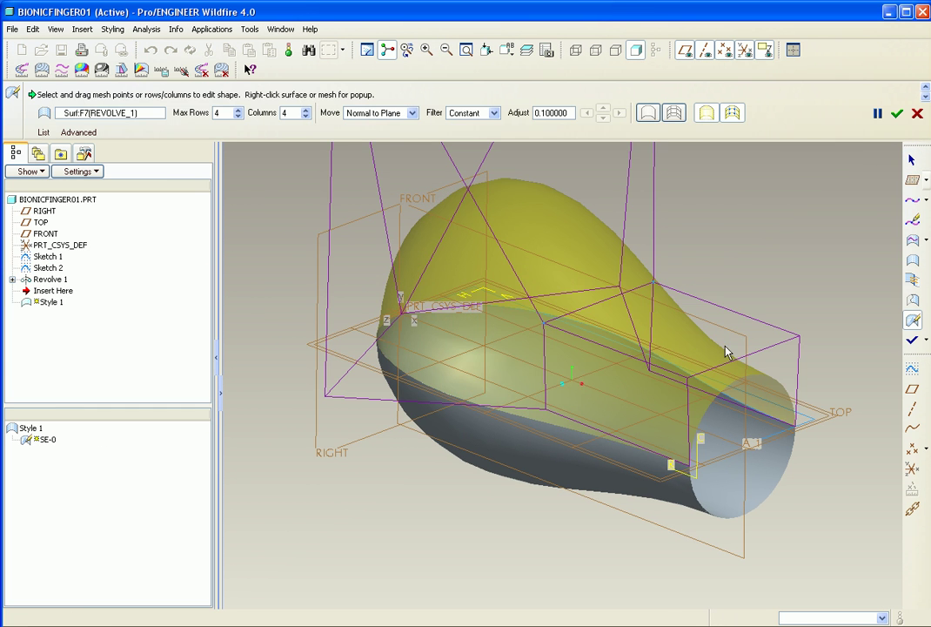
pyautogui.keyDown('shift'); pyautogui.moveTo(741, 320); pyautogui.dragTo(737, 374, button='middle'); pyautogui.keyUp('shift')
pyautogui.moveTo(737, 374)
pyautogui.keyDown('ctrl'); pyautogui.mouseDown(button='middle')
pyautogui.moveTo(742, 303)
pyautogui.moveTo(733, 383)
pyautogui.mouseUp(button='middle'); pyautogui.keyUp('ctrl')
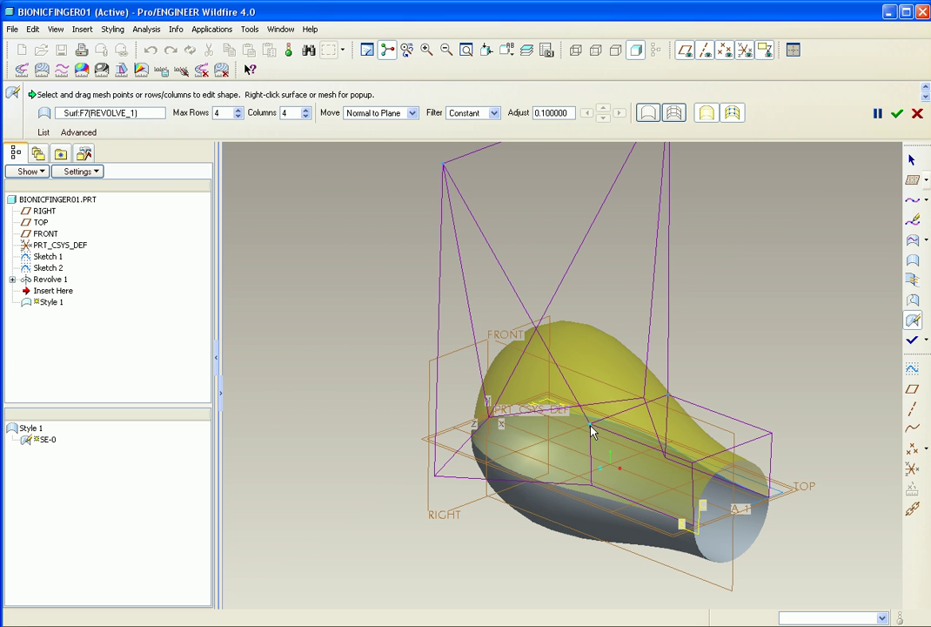
# Refine the surface edit mesh to 6 rows and 6 columns
pyautogui.keyDown('shift'); pyautogui.moveTo(763, 358); pyautogui.dragTo(740, 335, button='middle'); pyautogui.keyUp('shift')
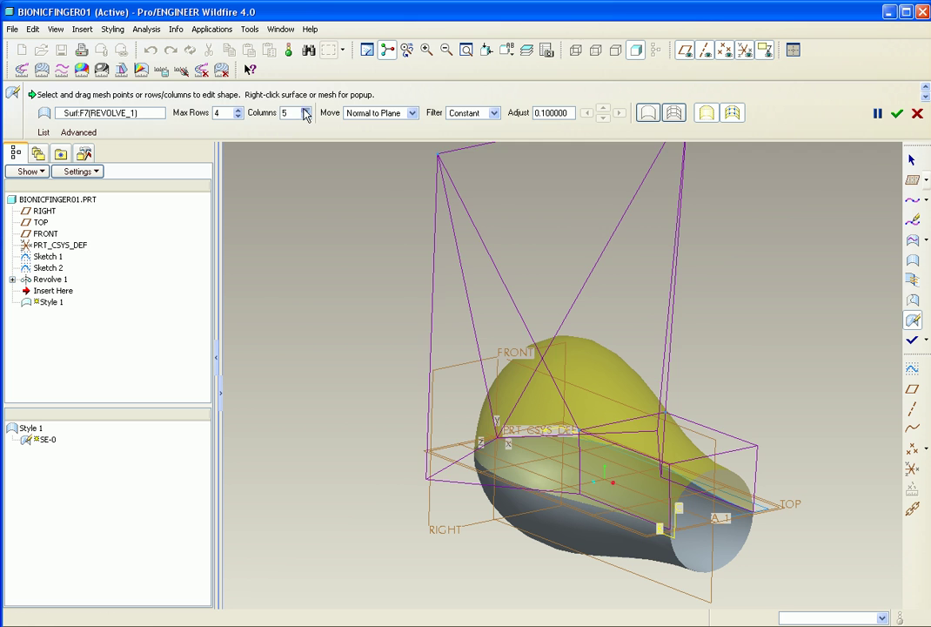
pyautogui.click(238, 110)
pyautogui.click(238, 111)
pyautogui.moveTo(659, 334); pyautogui.dragTo(679, 341, button='middle')
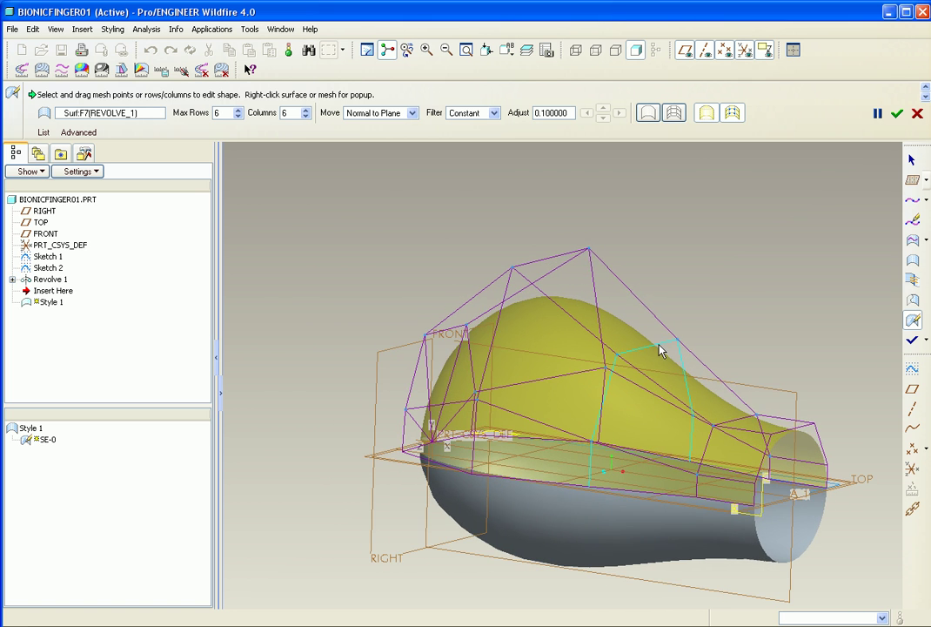
# Make the RIGHT datum the active plane and shift the cross mesh segment between bulge and neck toward the rounded end
pyautogui.click(659, 351)
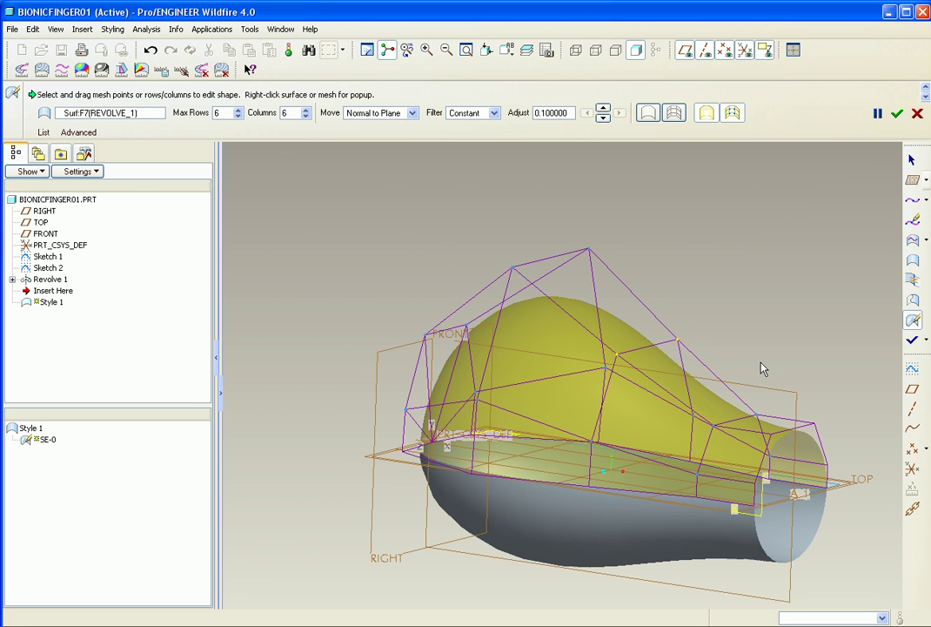
pyautogui.moveTo(721, 275); pyautogui.dragTo(746, 305, button='middle')
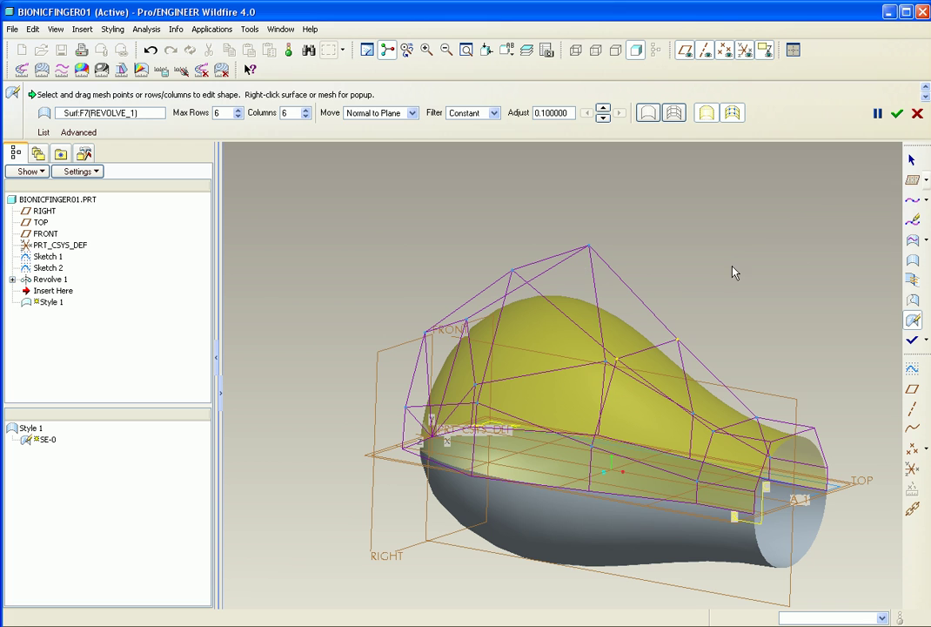
pyautogui.click(913, 181)
pyautogui.click(401, 354)
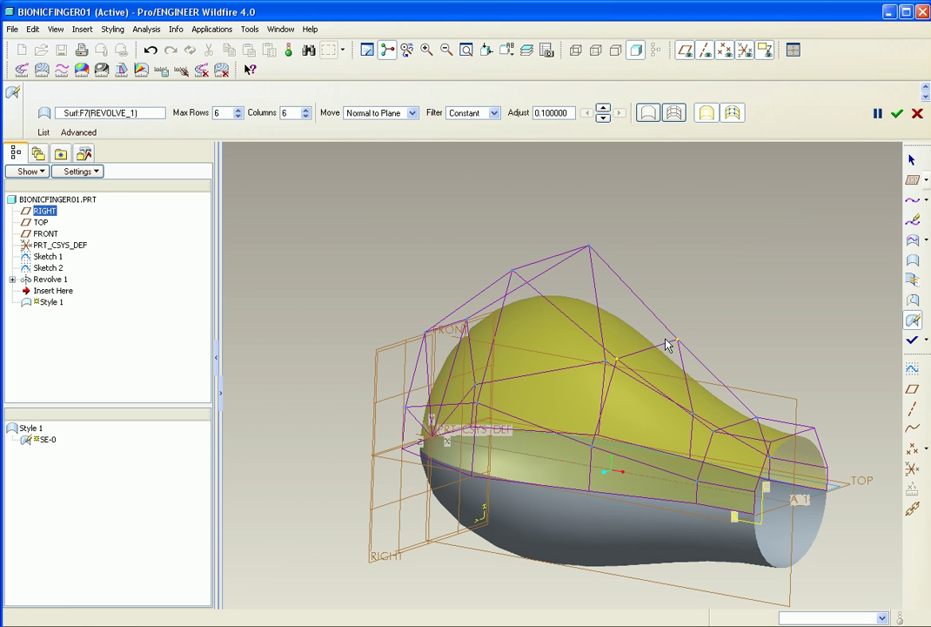
pyautogui.moveTo(680, 343); pyautogui.dragTo(611, 336)
# Select the two highest mesh points on the bulge, make TOP the active plane, and lower both points toward the surface
pyautogui.moveTo(612, 336)
pyautogui.mouseDown(button='middle')
pyautogui.moveTo(692, 297)
pyautogui.moveTo(635, 311)
pyautogui.mouseUp(button='middle')
pyautogui.keyDown('ctrl'); pyautogui.click(507, 270); pyautogui.keyUp('ctrl')
pyautogui.keyDown('ctrl'); pyautogui.click(608, 247); pyautogui.keyUp('ctrl')
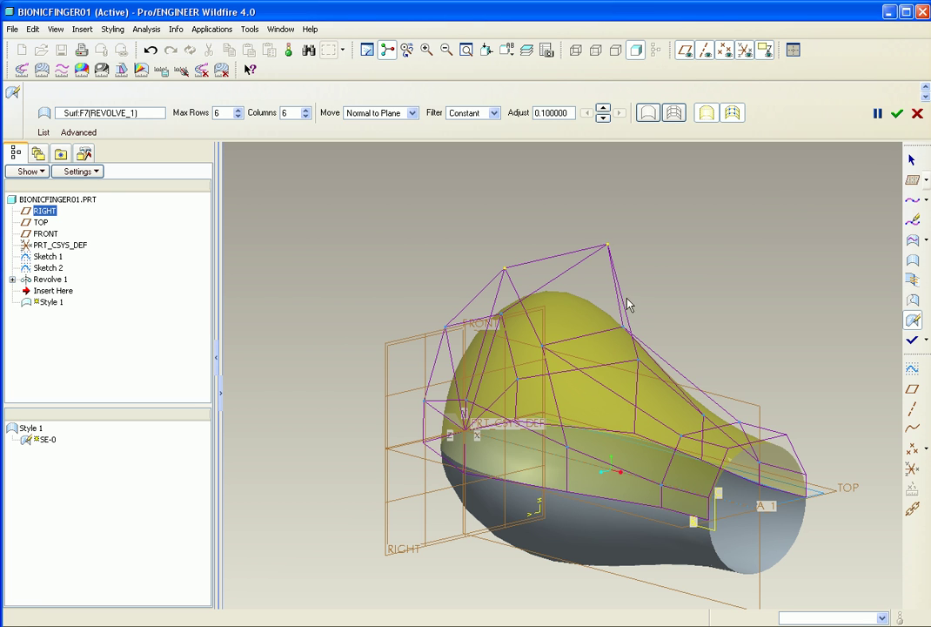
pyautogui.click(912, 180)
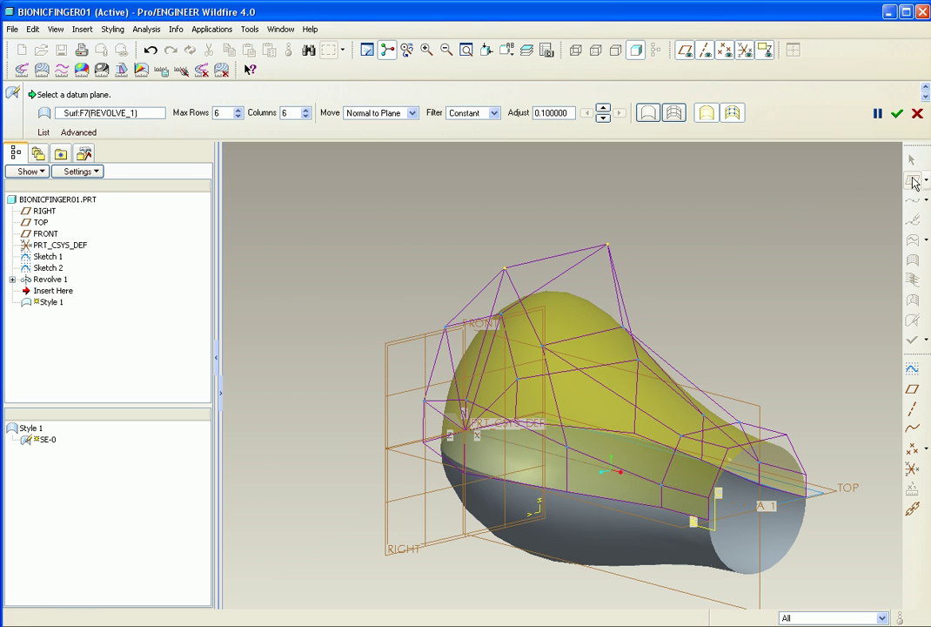
pyautogui.click(826, 497)
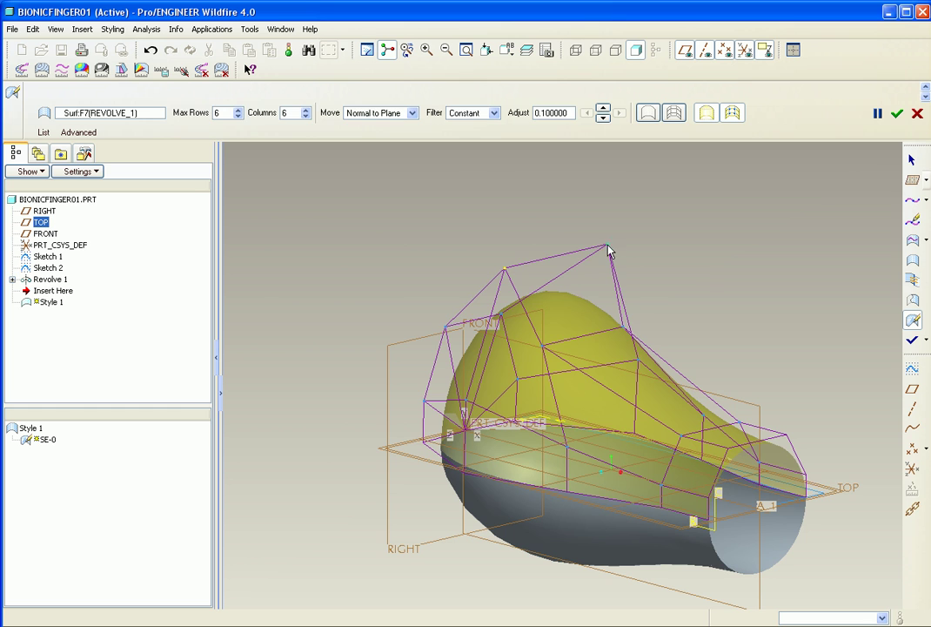
pyautogui.moveTo(609, 250); pyautogui.dragTo(601, 312)
# Add the two neighboring crest mesh points to the selection, raise all four points together, and complete the Style feature
pyautogui.moveTo(601, 312); pyautogui.dragTo(569, 345, button='middle')
pyautogui.keyDown('ctrl'); pyautogui.click(553, 346); pyautogui.keyUp('ctrl')
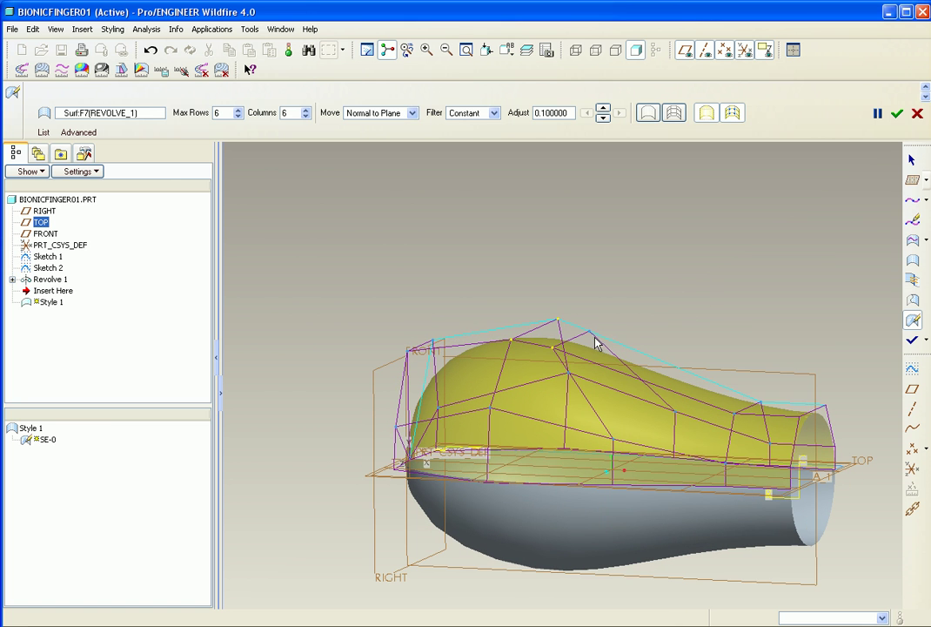
pyautogui.keyDown('ctrl'); pyautogui.click(590, 331); pyautogui.keyUp('ctrl')
pyautogui.moveTo(611, 280); pyautogui.dragTo(676, 319, button='middle')
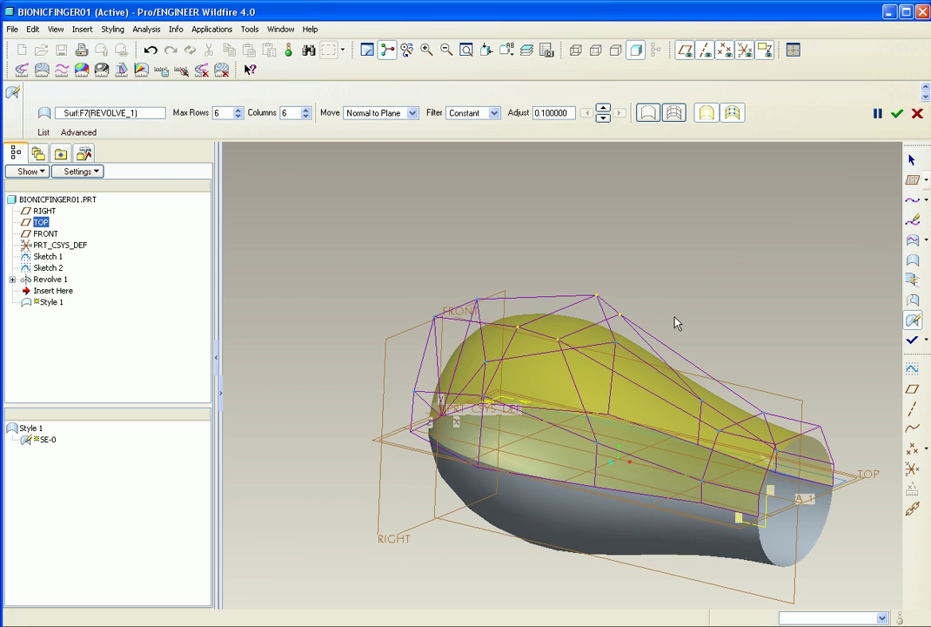
pyautogui.keyDown('ctrl'); pyautogui.click(519, 328); pyautogui.keyUp('ctrl')
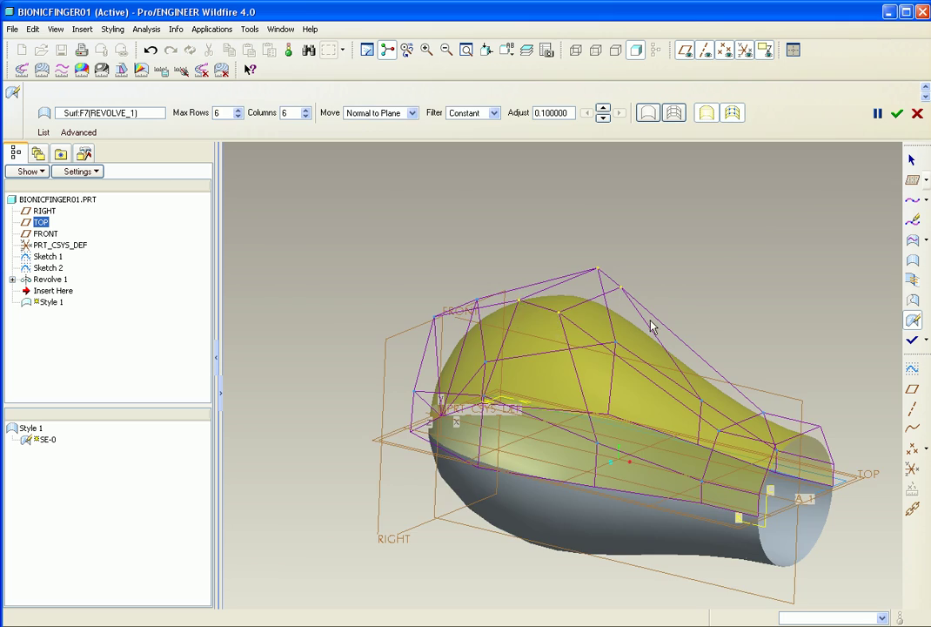
pyautogui.moveTo(651, 323); pyautogui.dragTo(566, 252, button='middle')
pyautogui.click(911, 340)
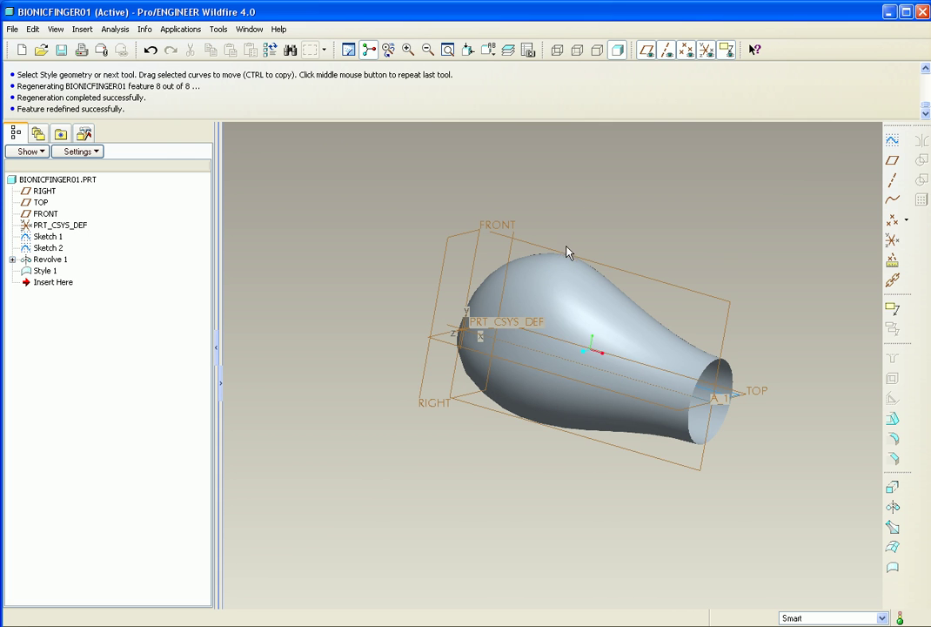
pyautogui.moveTo(319, 543); pyautogui.dragTo(494, 382, button='middle')
pyautogui.scroll(3, 613, 398)
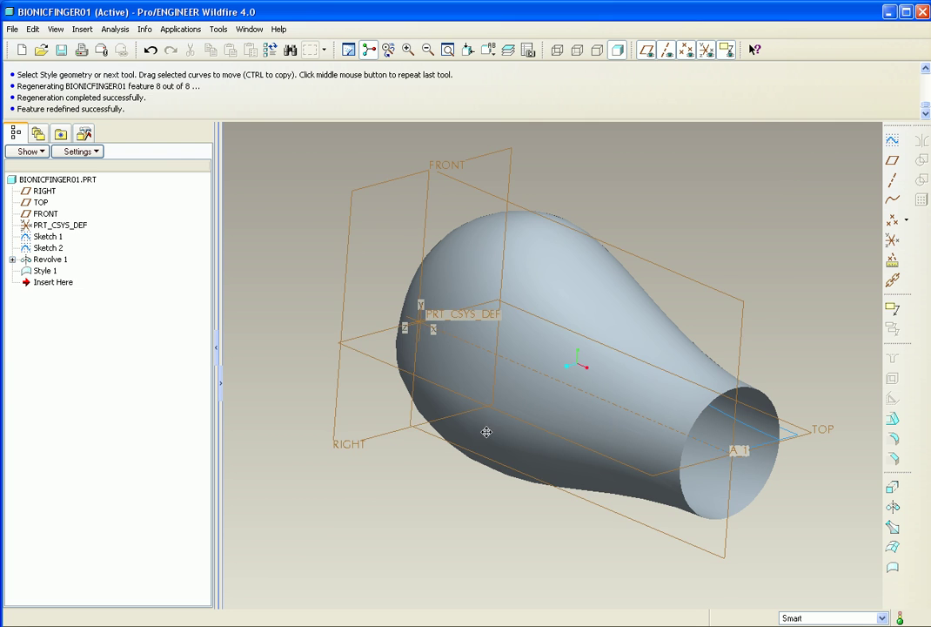
pyautogui.keyDown('shift'); pyautogui.moveTo(487, 432); pyautogui.dragTo(465, 431, button='middle'); pyautogui.keyUp('shift')
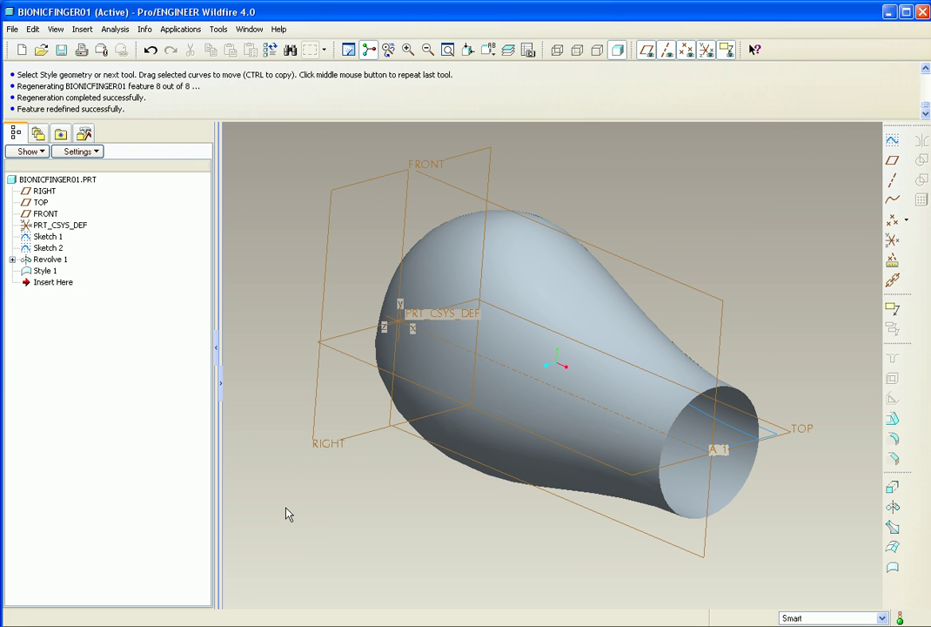
pyautogui.keyDown('shift'); pyautogui.moveTo(311, 465); pyautogui.dragTo(331, 475, button='middle'); pyautogui.keyUp('shift')
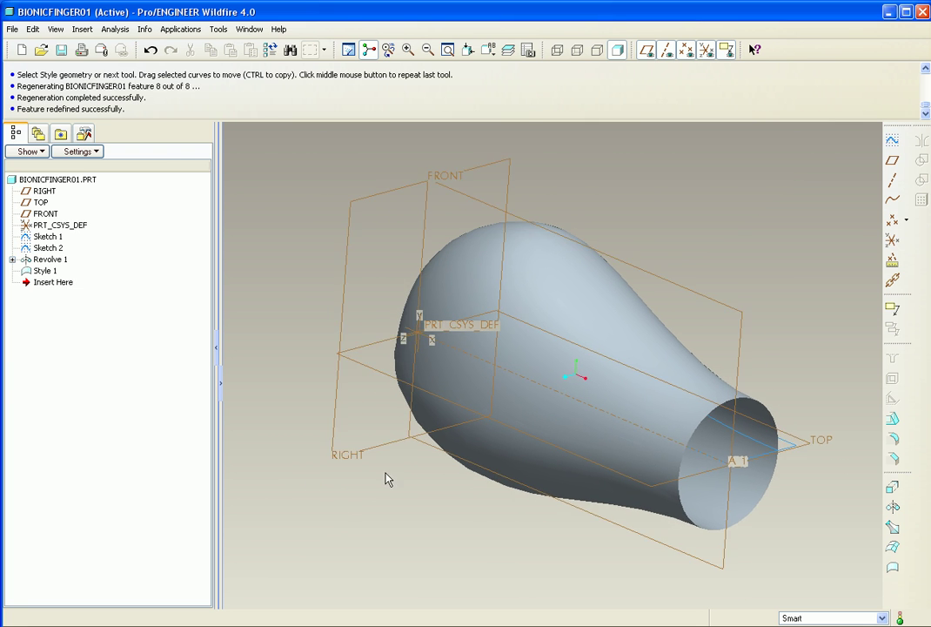